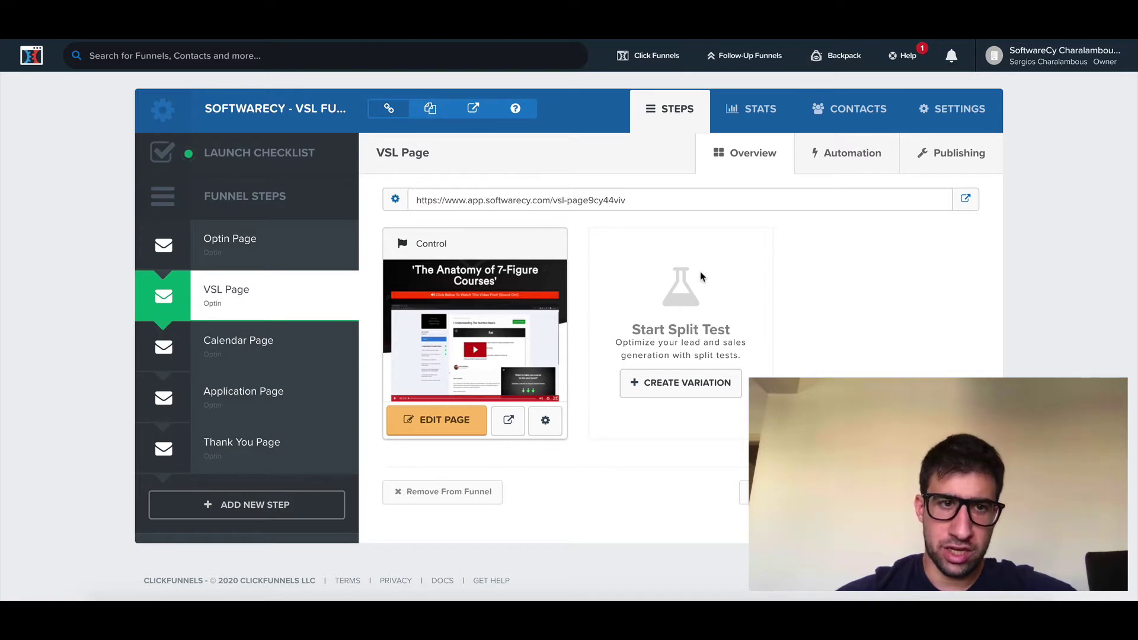
Step: Open the VSL funnel's live Optin Page in a new browser tab
{"action": "left_click", "coordinate": [226, 249]}
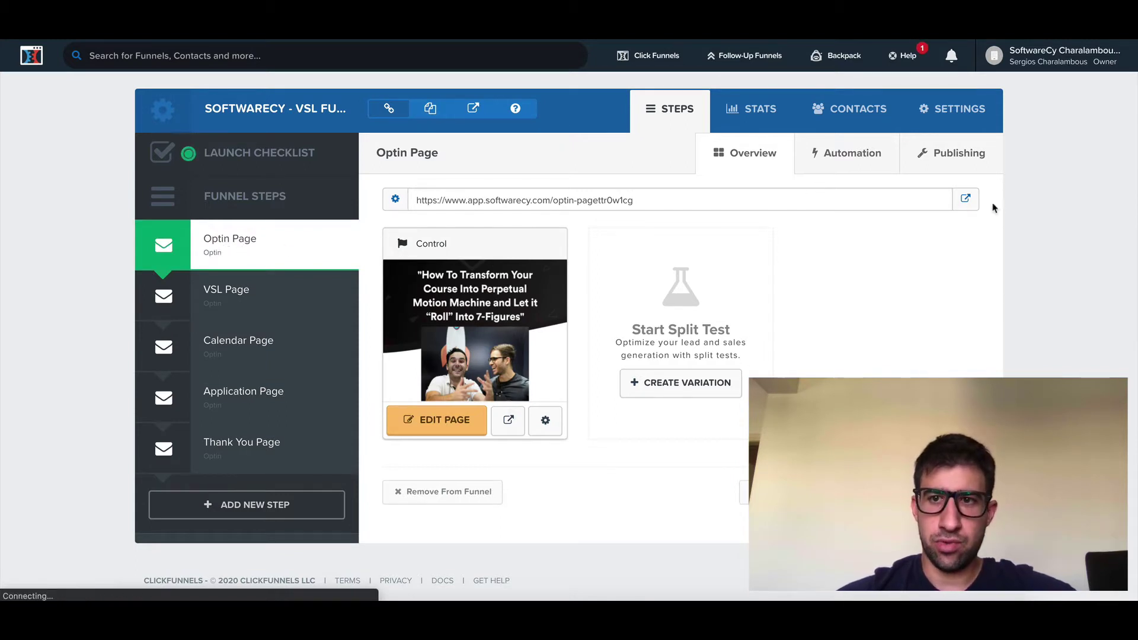
{"action": "left_click", "coordinate": [965, 200]}
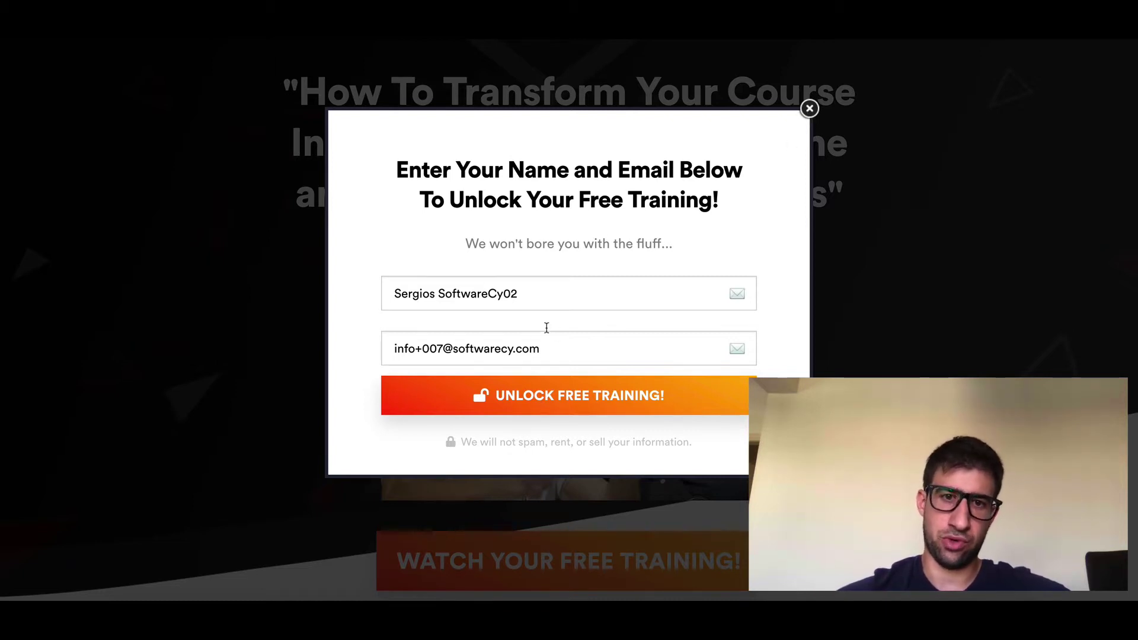
Step: Retype the surname in the optin Name field and replace the e-mail with a different address
{"action": "left_click", "coordinate": [529, 298]}
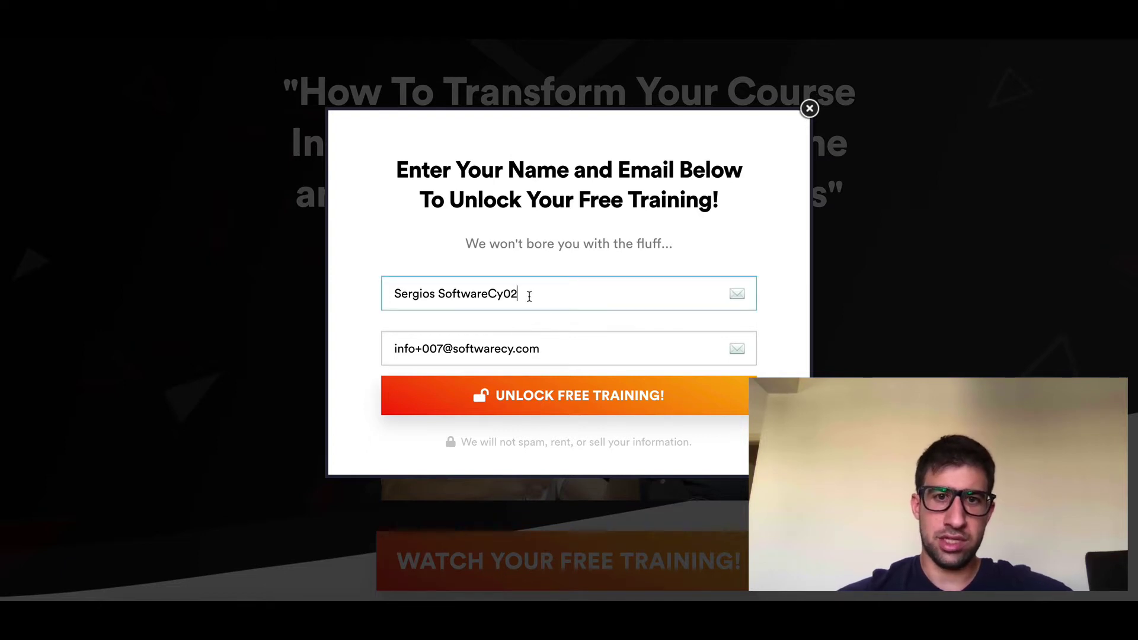
{"action": "left_click_drag", "start_coordinate": [524, 294], "coordinate": [446, 299]}
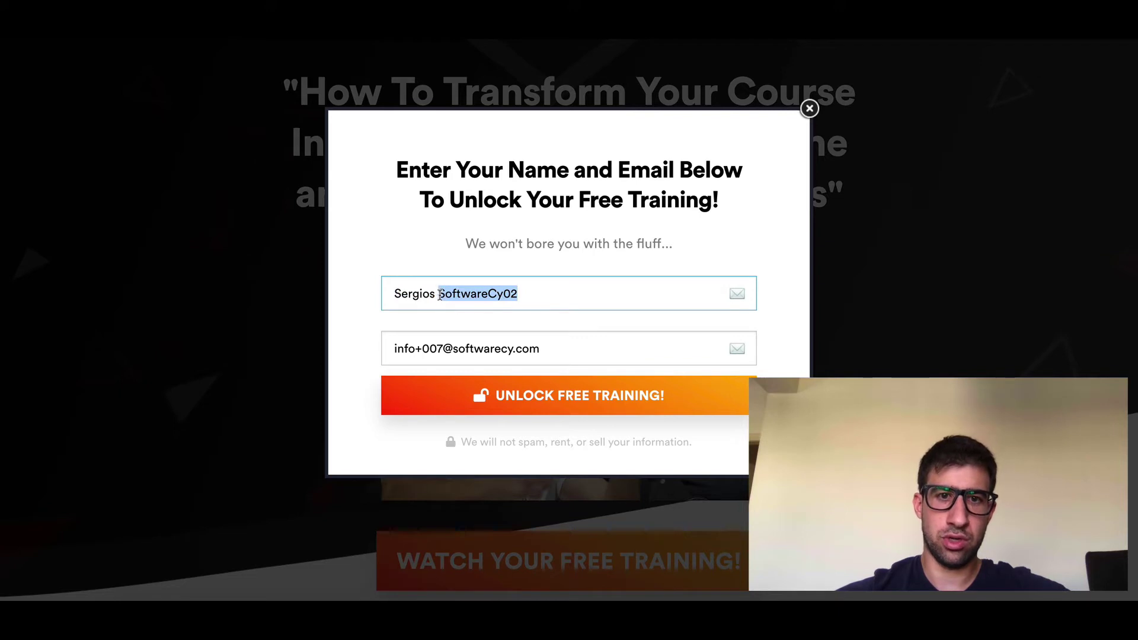
{"action": "type", "text": "Charalambous"}
{"action": "left_click", "coordinate": [578, 336]}
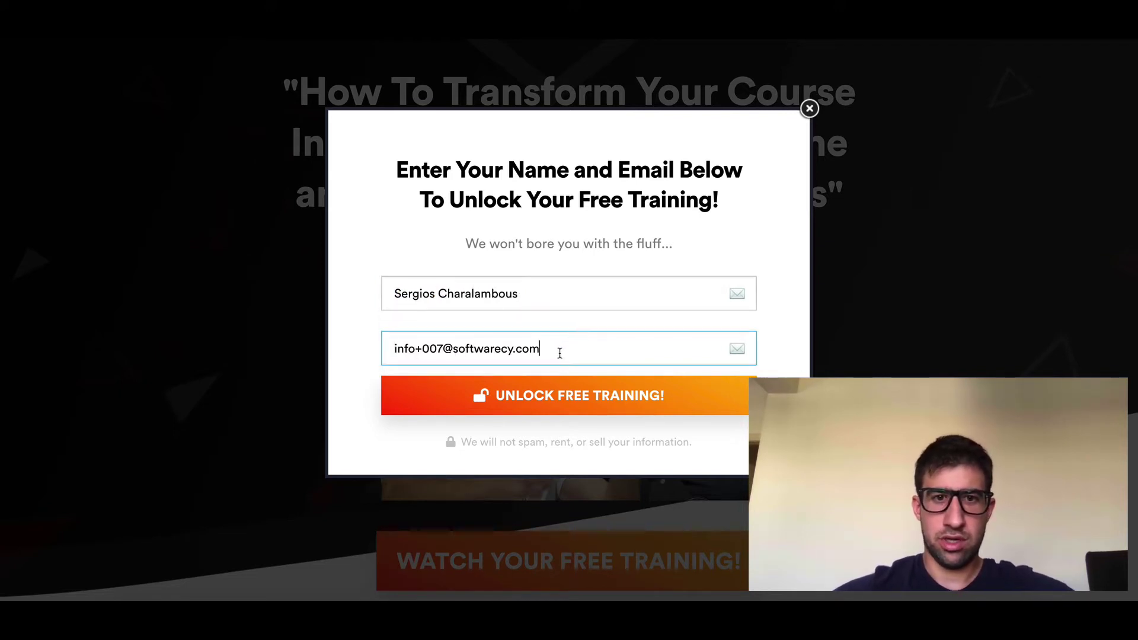
{"action": "key", "text": "ctrl+a"}
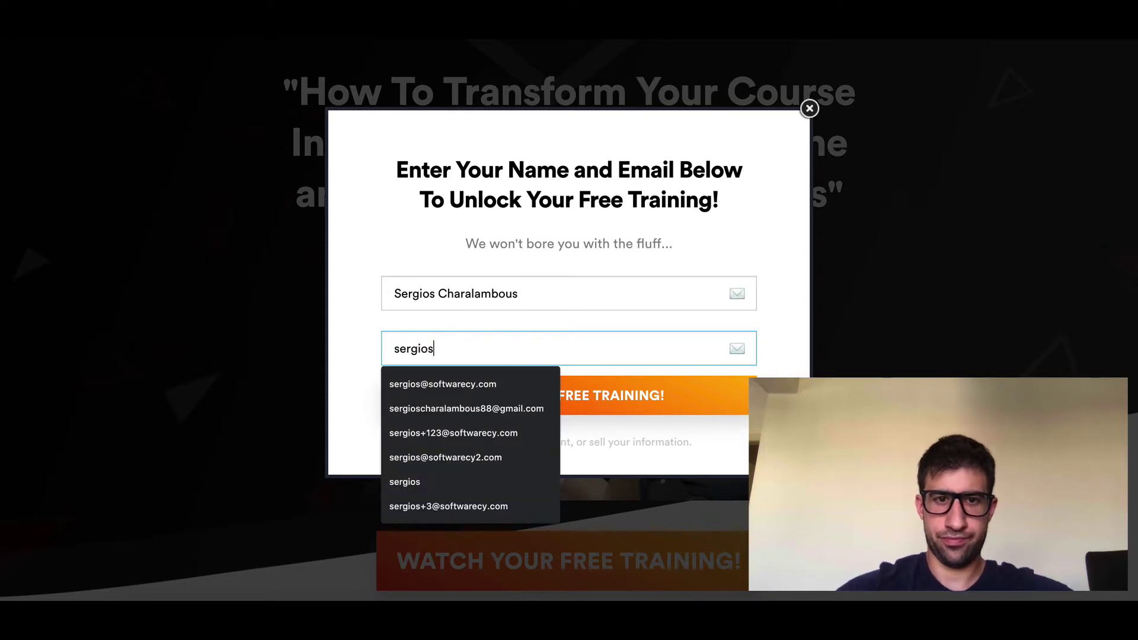
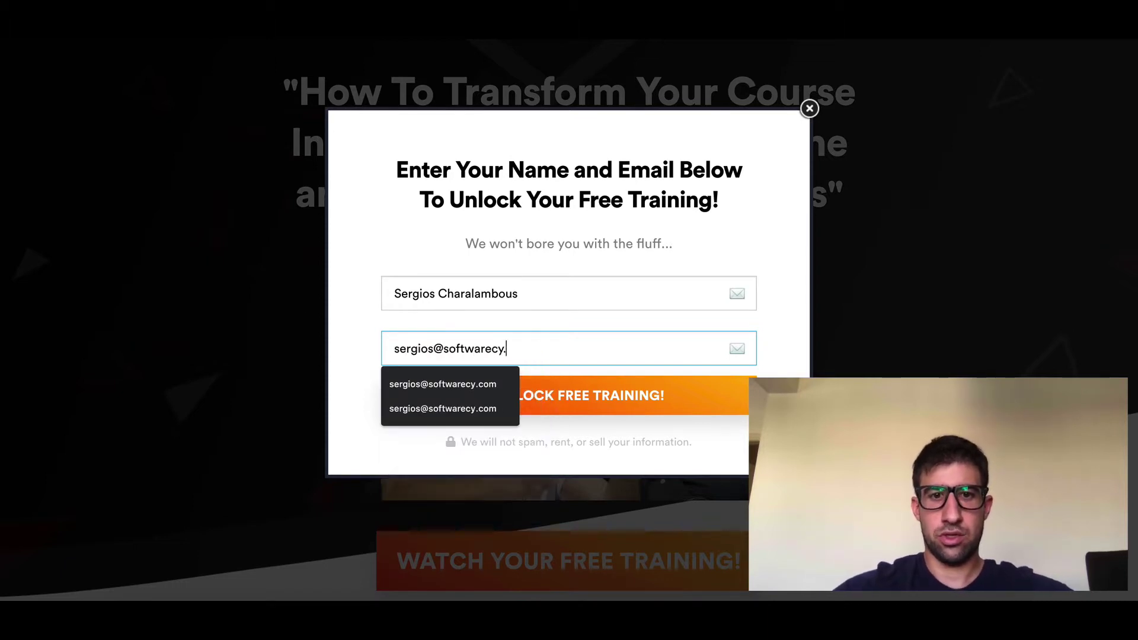
{"action": "left_click", "coordinate": [371, 301]}
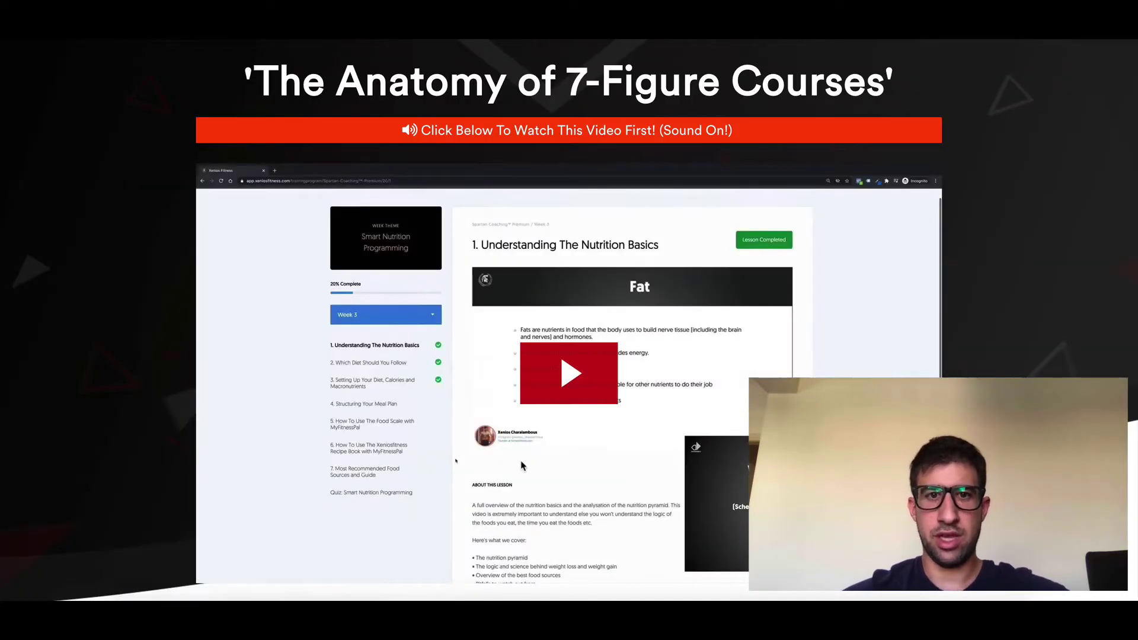
Step: Scroll the training video page and follow APPLY FOR YOUR STRATEGY SESSION to the booking page
{"action": "scroll", "coordinate": [403, 477], "scroll_direction": "down", "scroll_amount": 3}
{"action": "scroll", "coordinate": [504, 517], "scroll_direction": "down", "scroll_amount": 2}
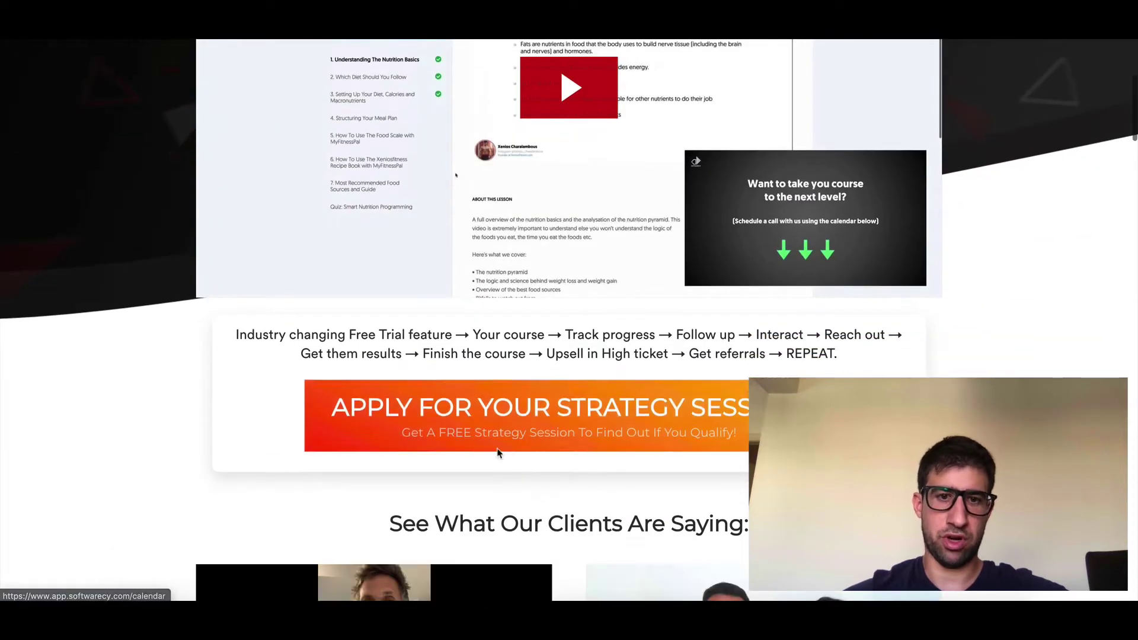
{"action": "scroll", "coordinate": [514, 436], "scroll_direction": "up", "scroll_amount": 1}
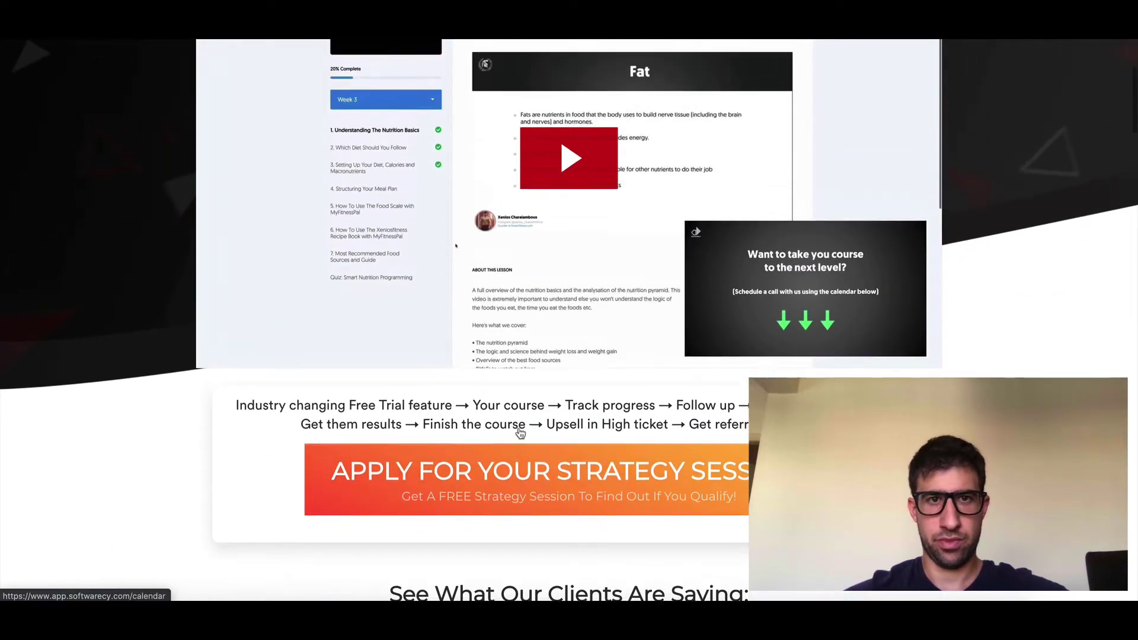
{"action": "left_click", "coordinate": [527, 481]}
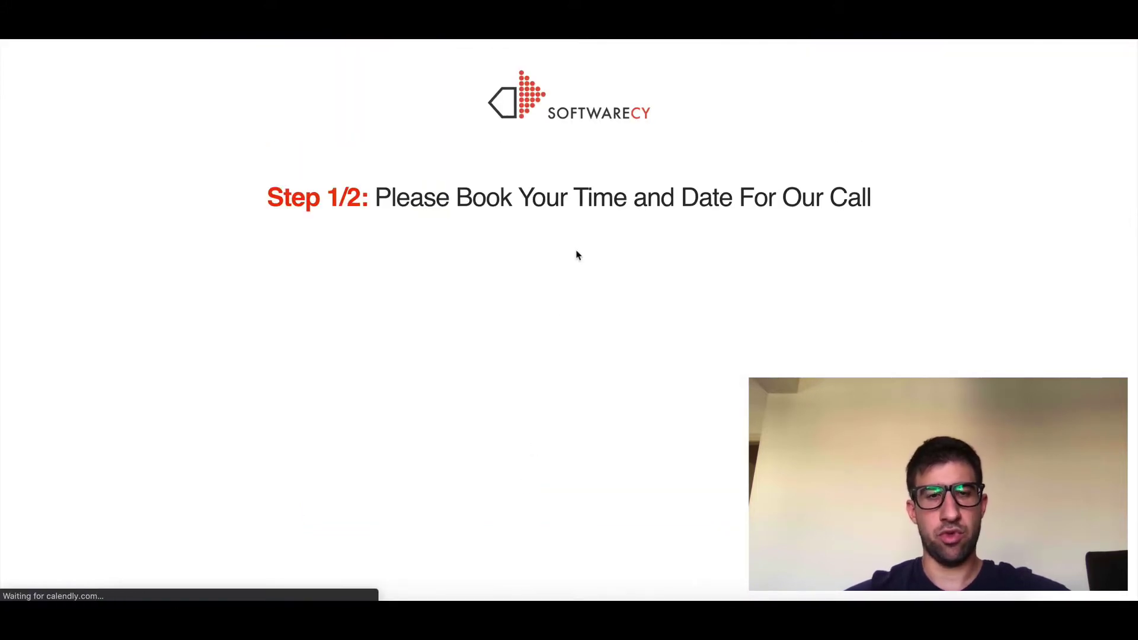
Step: Pick Wednesday, September 23 and confirm the 20:00 time slot in Calendly
{"action": "scroll", "coordinate": [130, 403], "scroll_direction": "down", "scroll_amount": 3}
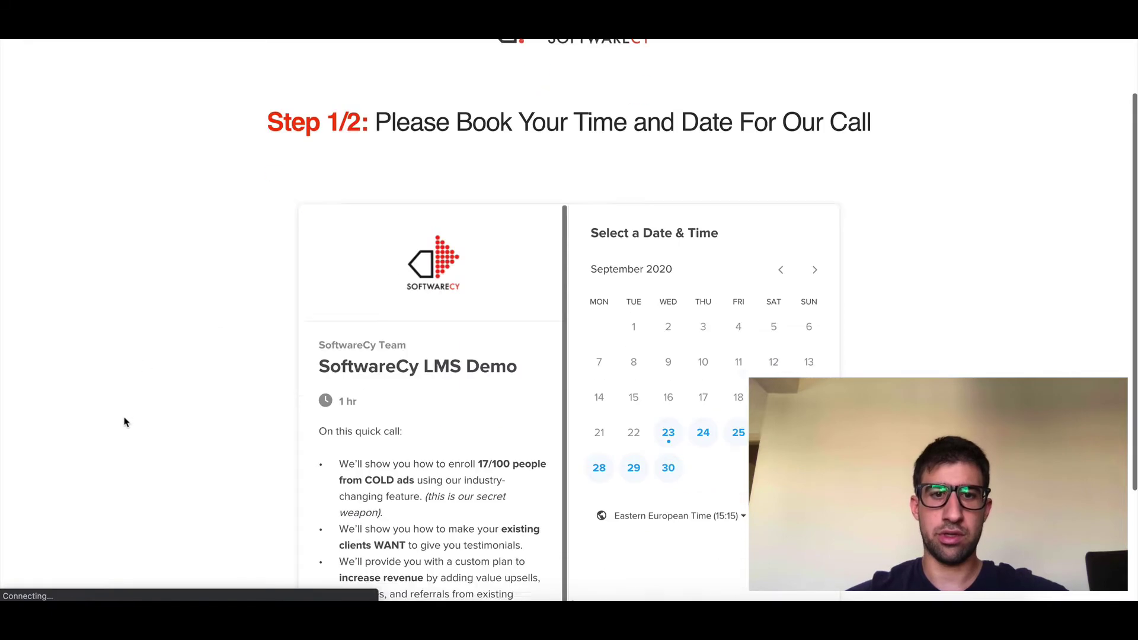
{"action": "scroll", "coordinate": [315, 251], "scroll_direction": "up", "scroll_amount": 1}
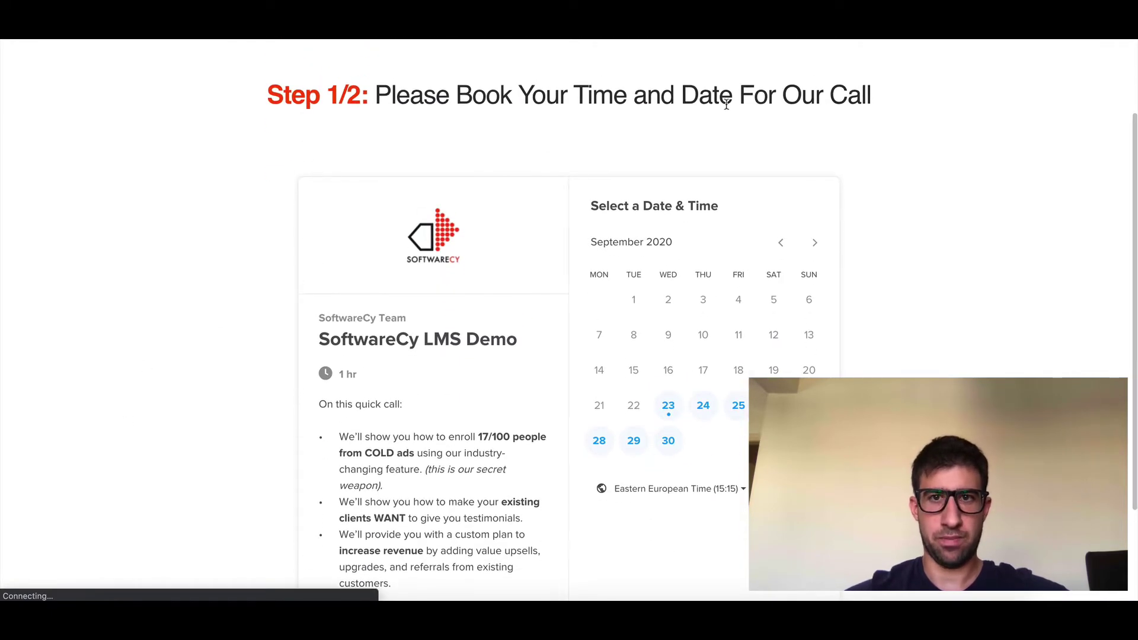
{"action": "scroll", "coordinate": [204, 313], "scroll_direction": "down", "scroll_amount": 1}
{"action": "scroll", "coordinate": [415, 219], "scroll_direction": "up", "scroll_amount": 2}
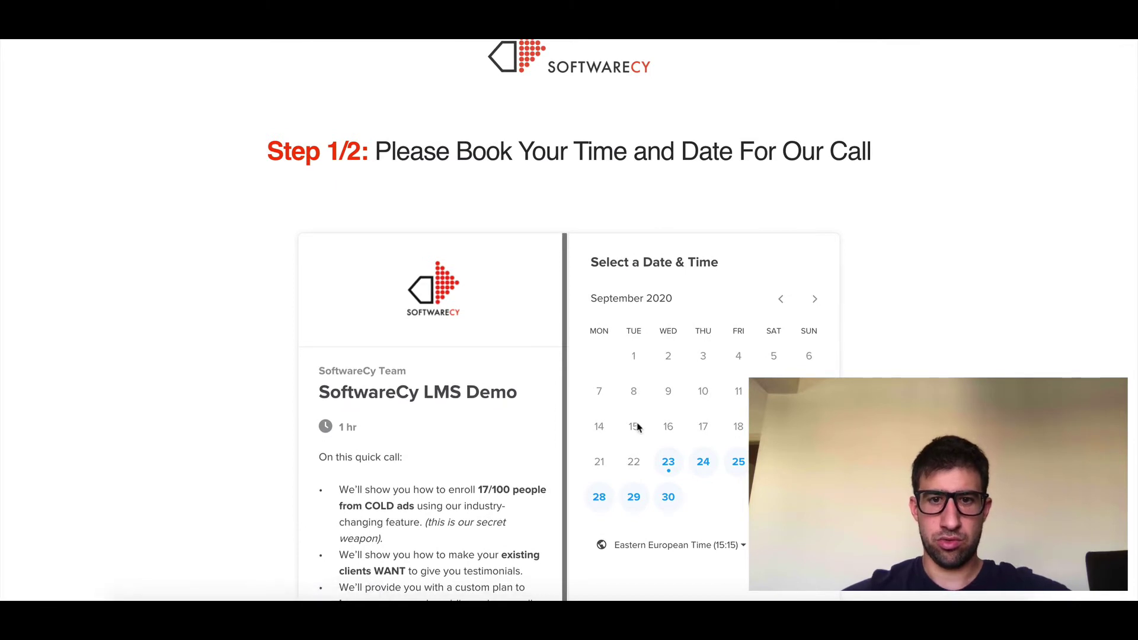
{"action": "left_click", "coordinate": [659, 462]}
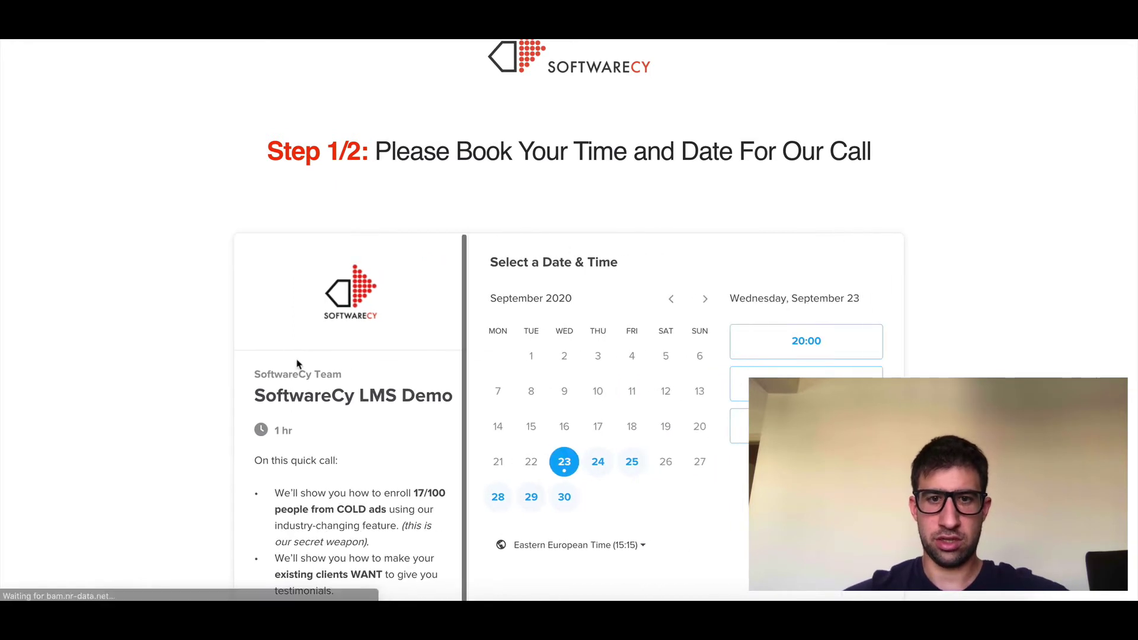
{"action": "left_click", "coordinate": [805, 346]}
{"action": "left_click", "coordinate": [846, 348]}
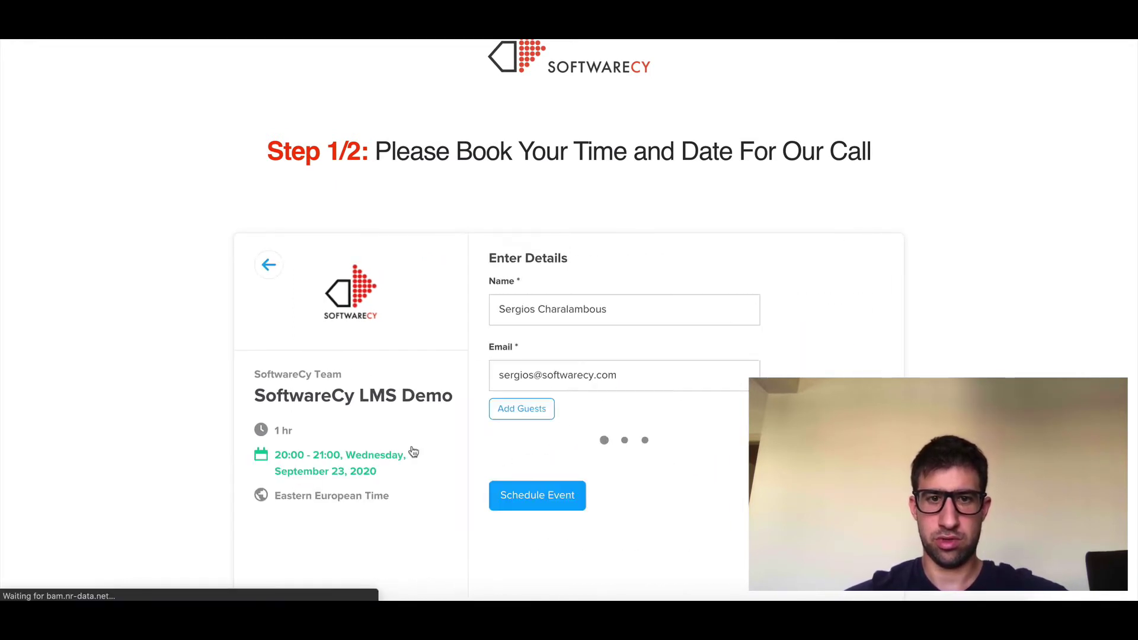
Step: Keep the pre-filled name and email, add the phone number, and schedule the event
{"action": "left_click_drag", "start_coordinate": [602, 313], "coordinate": [495, 313]}
{"action": "left_click", "coordinate": [616, 375]}
{"action": "left_click_drag", "start_coordinate": [639, 379], "coordinate": [453, 382]}
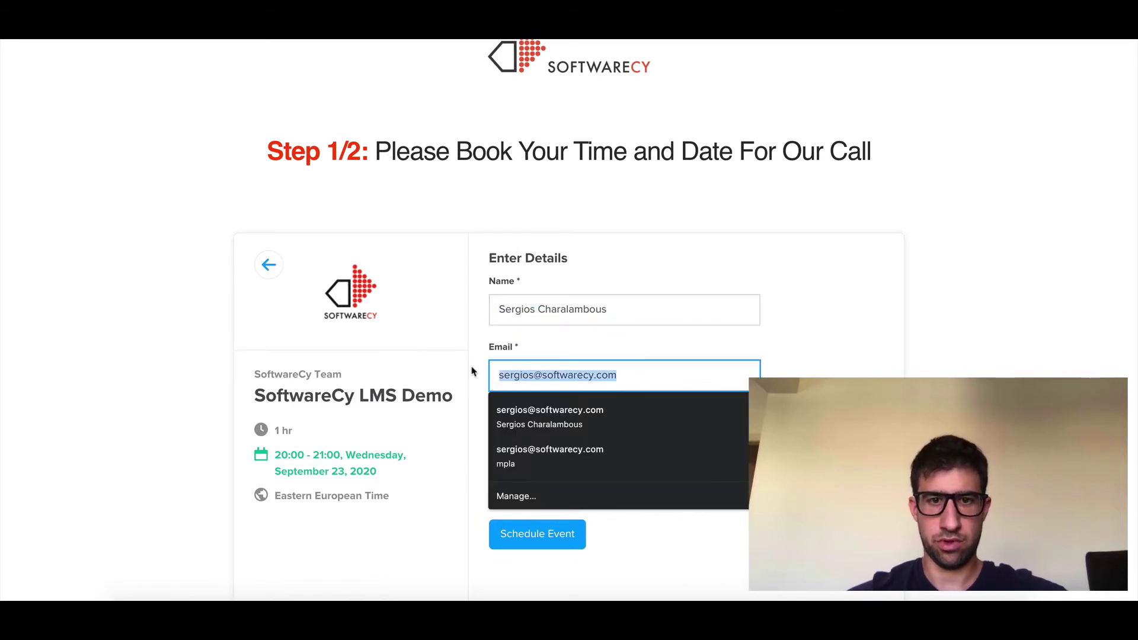
{"action": "left_click", "coordinate": [474, 373]}
{"action": "left_click", "coordinate": [545, 478]}
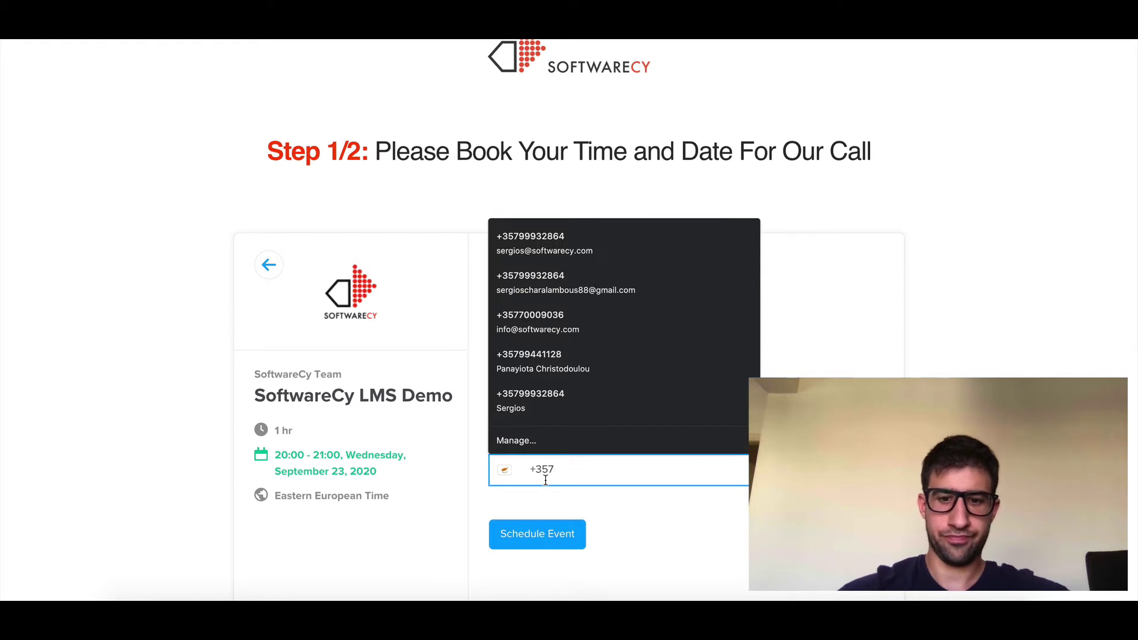
{"action": "type", "text": "99 12"}
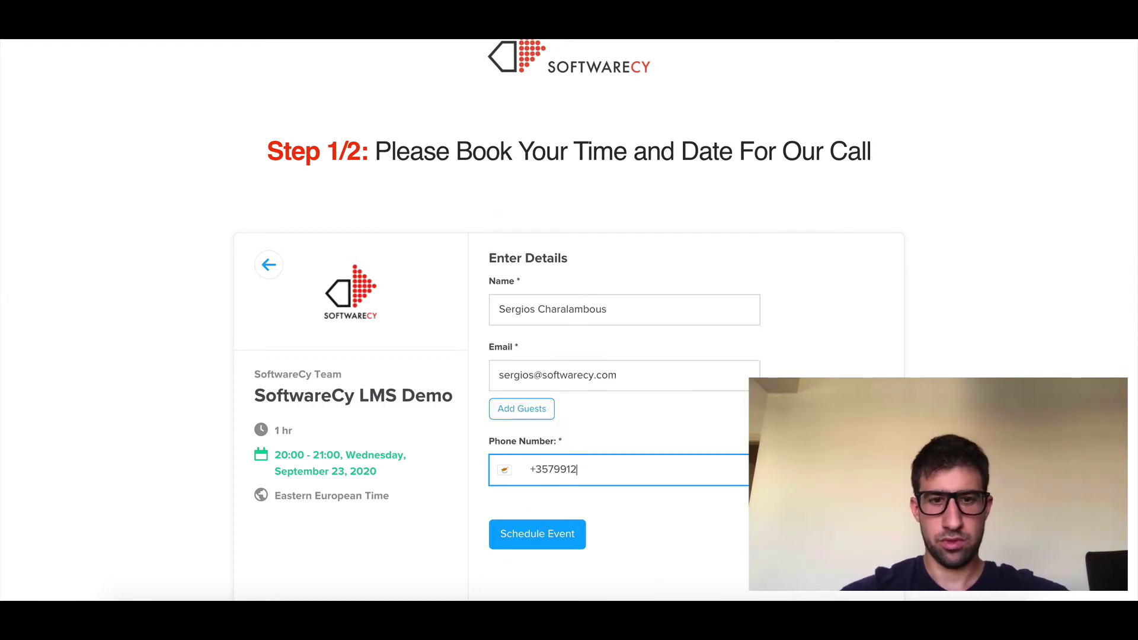
{"action": "type", "text": "3123"}
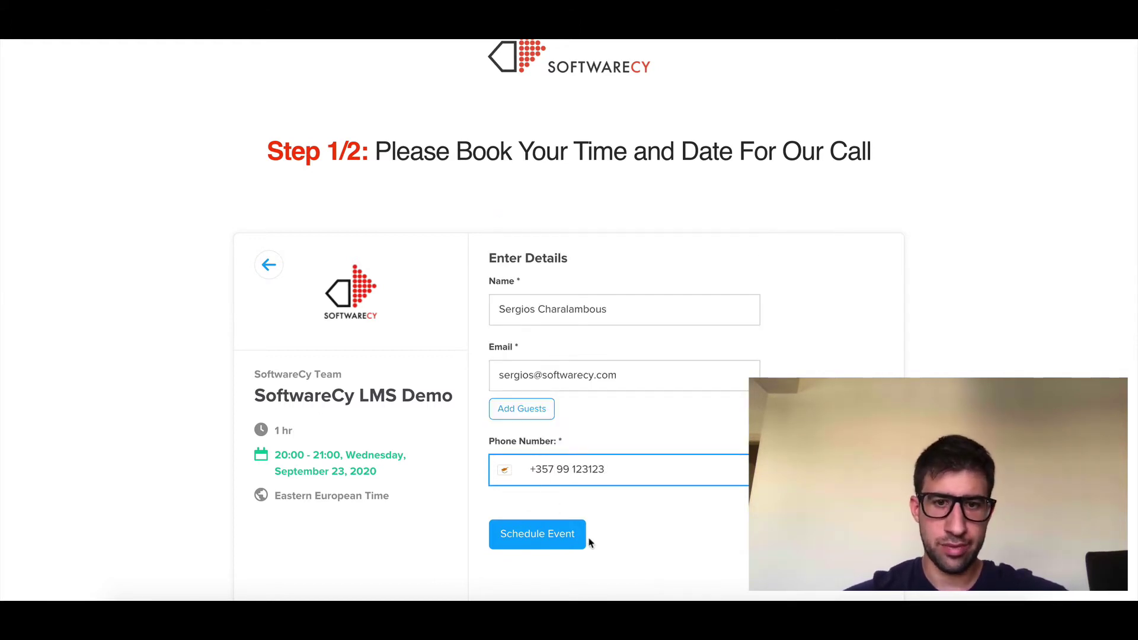
{"action": "left_click", "coordinate": [557, 544]}
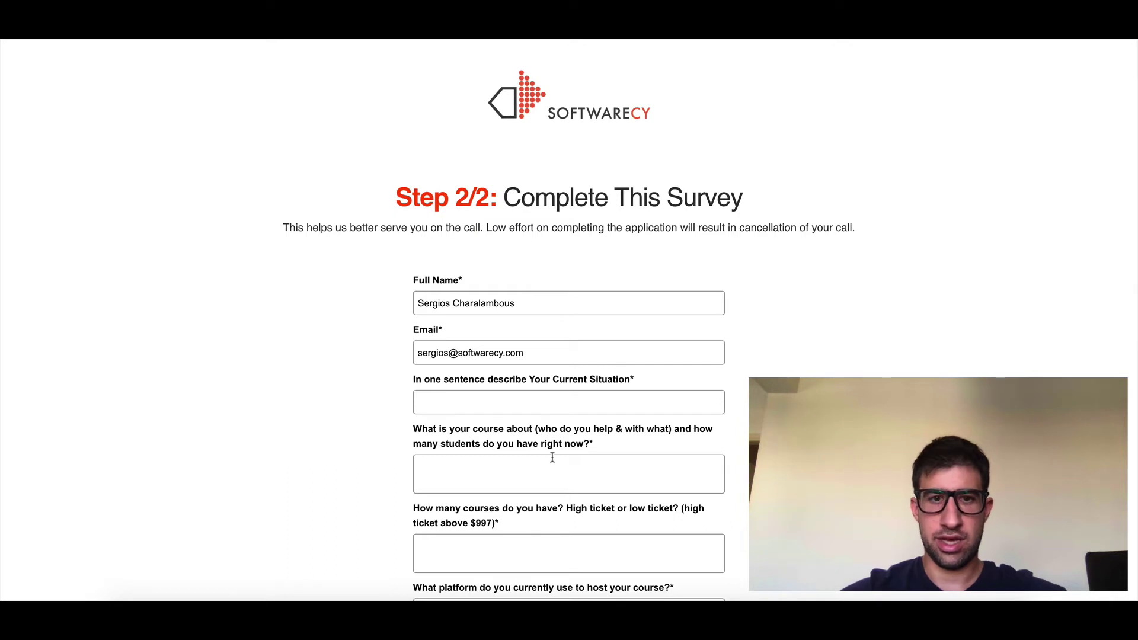
Step: Verify the survey's pre-filled Full Name and Email fields and scroll through the form
{"action": "left_click", "coordinate": [528, 303]}
{"action": "left_click", "coordinate": [322, 277]}
{"action": "left_click", "coordinate": [547, 354]}
{"action": "left_click", "coordinate": [264, 353]}
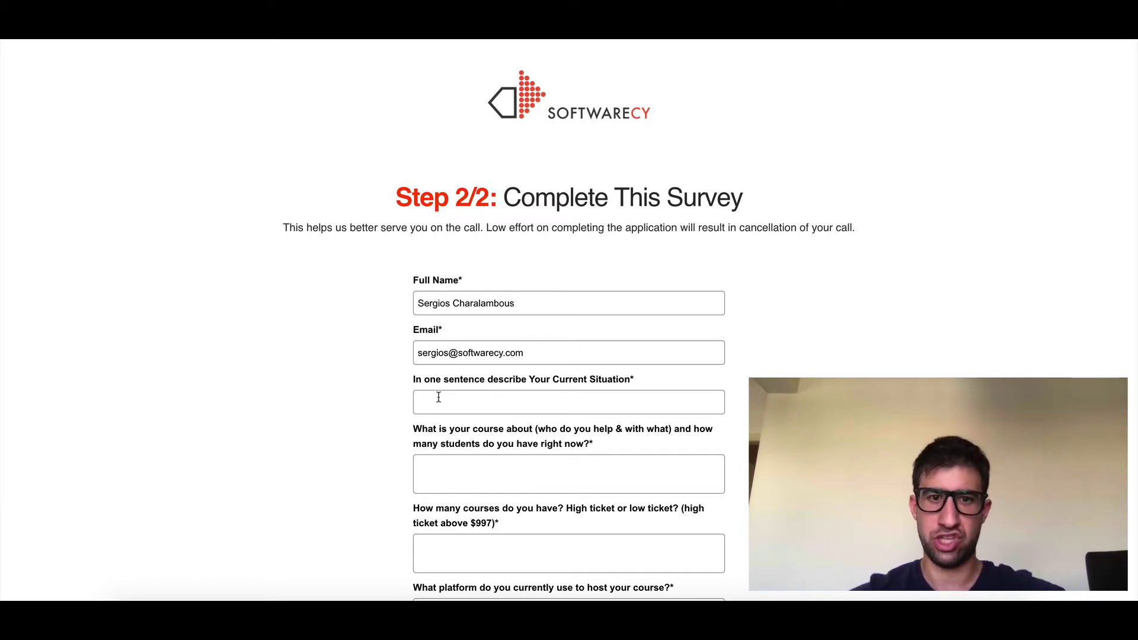
{"action": "scroll", "coordinate": [452, 447], "scroll_direction": "down", "scroll_amount": 4}
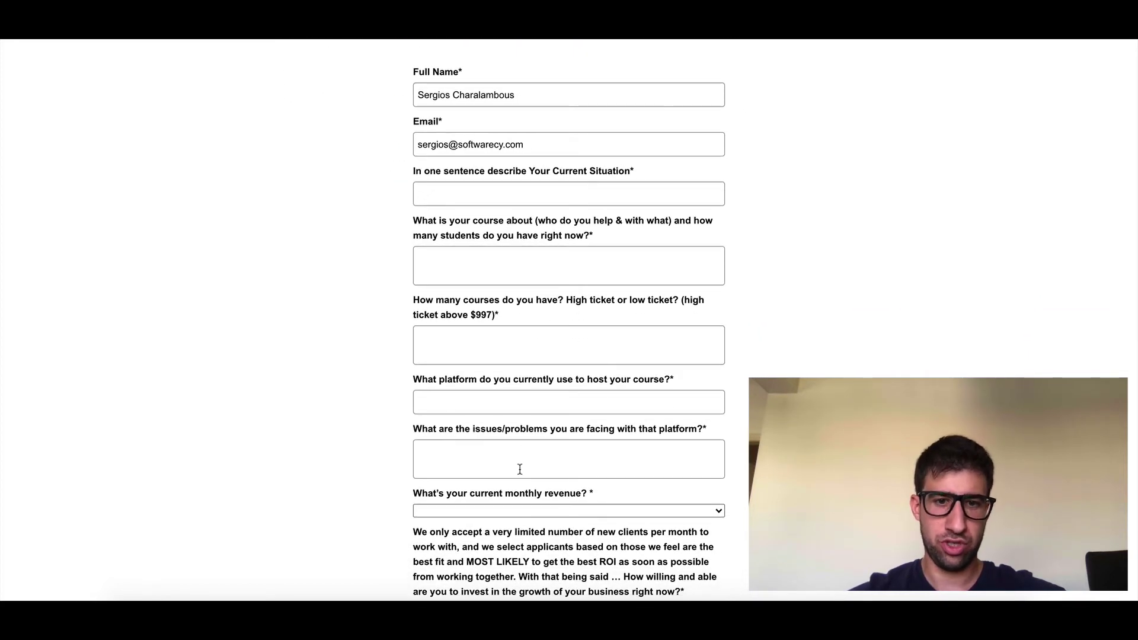
{"action": "scroll", "coordinate": [520, 469], "scroll_direction": "down", "scroll_amount": 2}
{"action": "scroll", "coordinate": [520, 469], "scroll_direction": "up", "scroll_amount": 5}
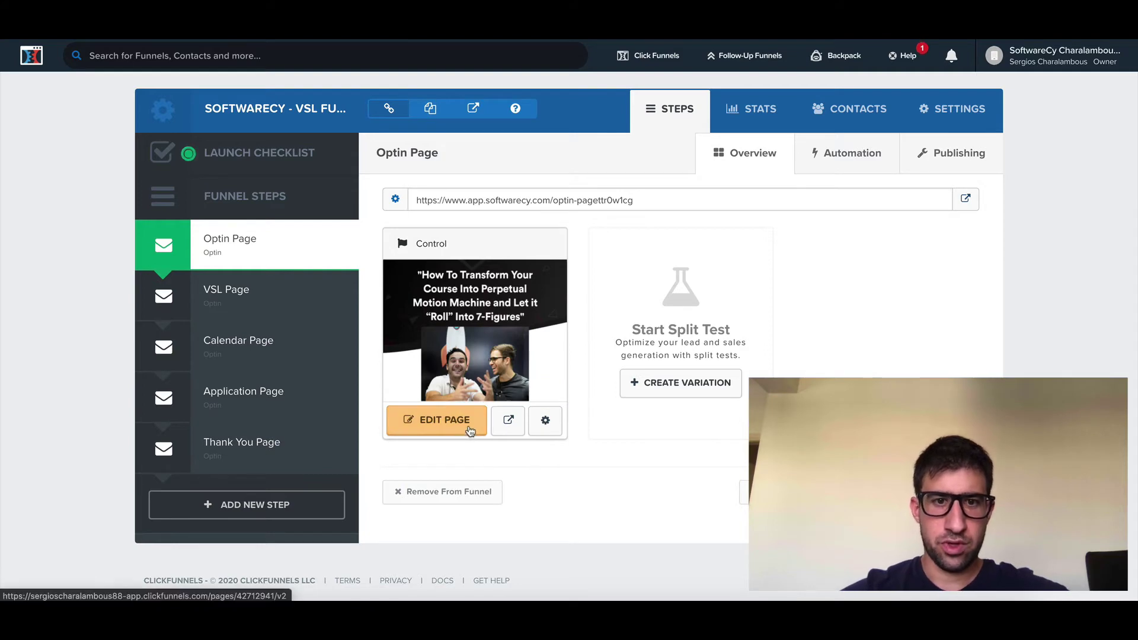
Step: Open the Optin Page in the page editor and show its SETTINGS menu
{"action": "left_click", "coordinate": [467, 428]}
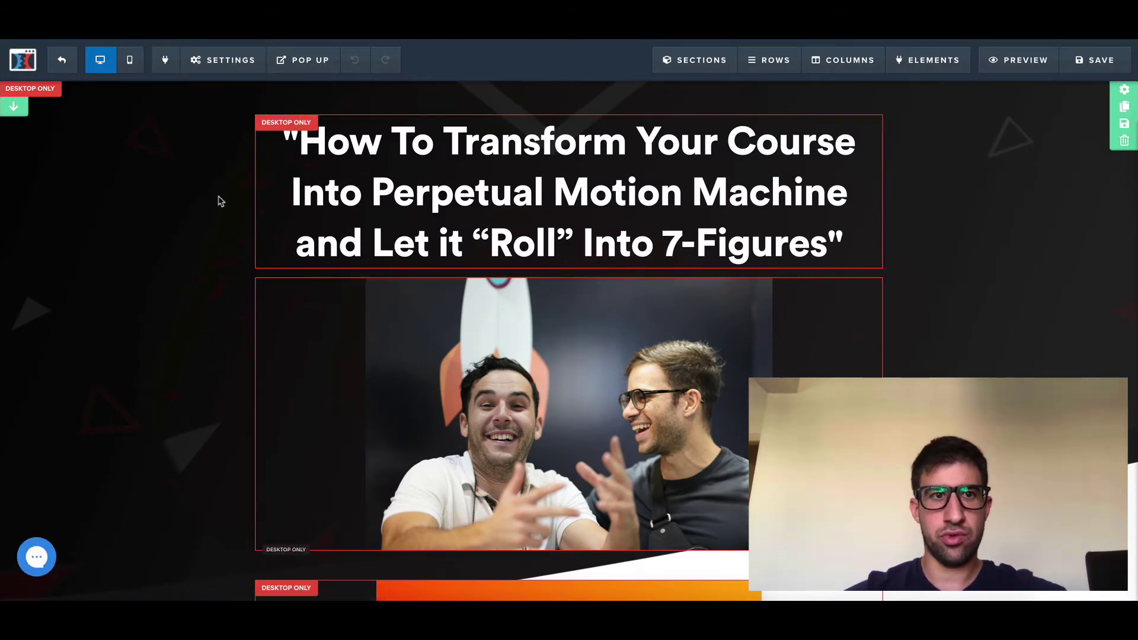
{"action": "left_click", "coordinate": [213, 60]}
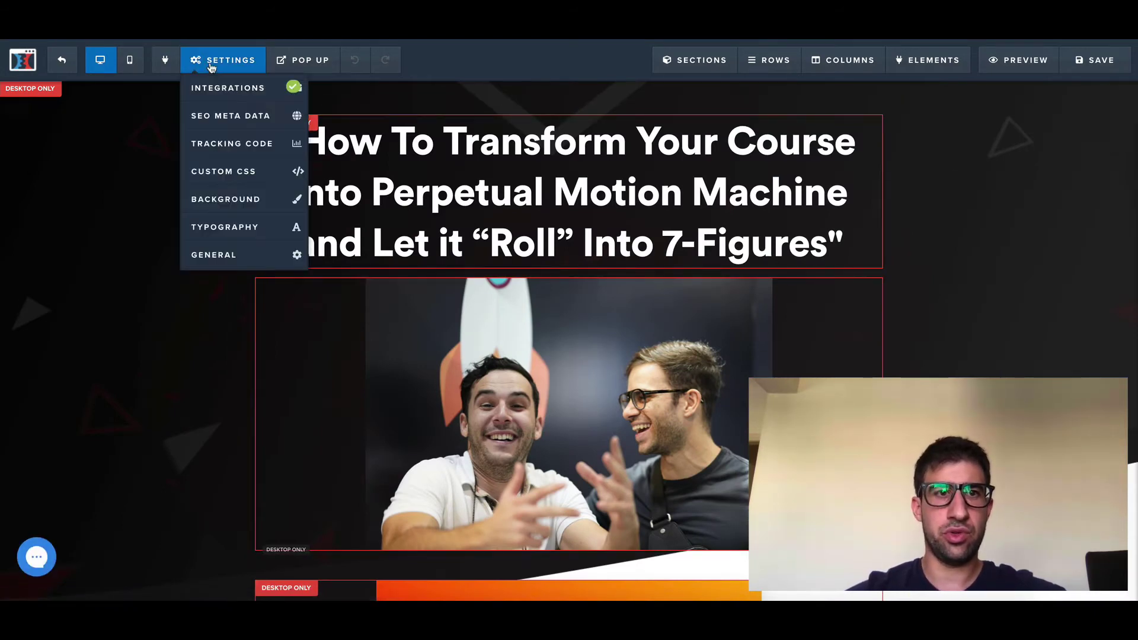
Step: Review the Footer Code script storing name and email, highlighting the name and email selectors on lines 9 and 11
{"action": "left_click", "coordinate": [234, 148]}
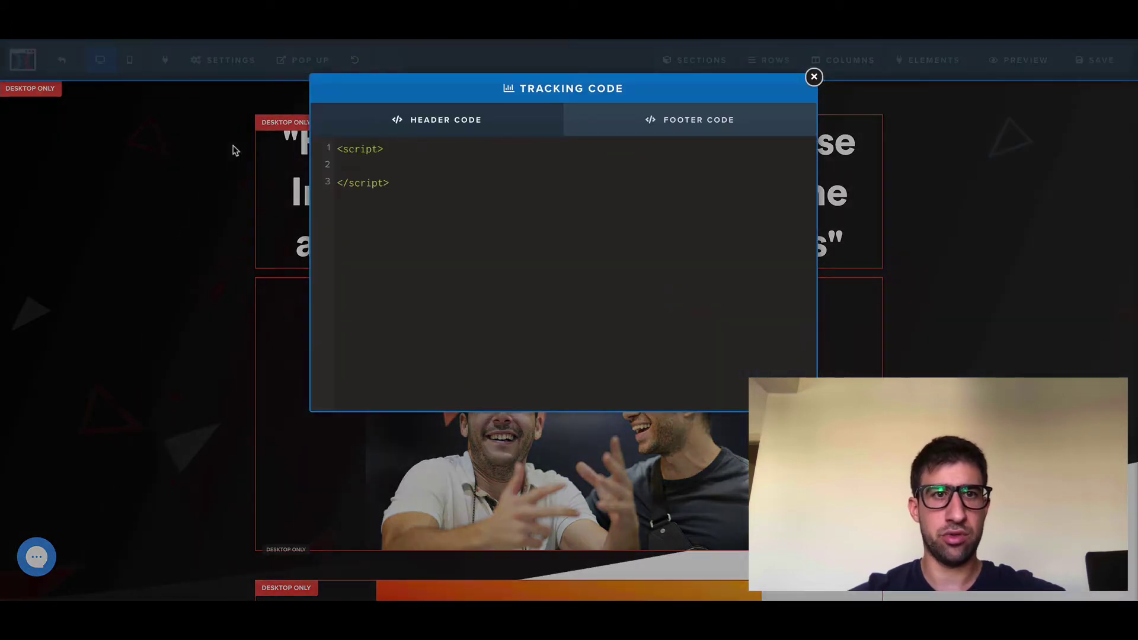
{"action": "left_click", "coordinate": [642, 133]}
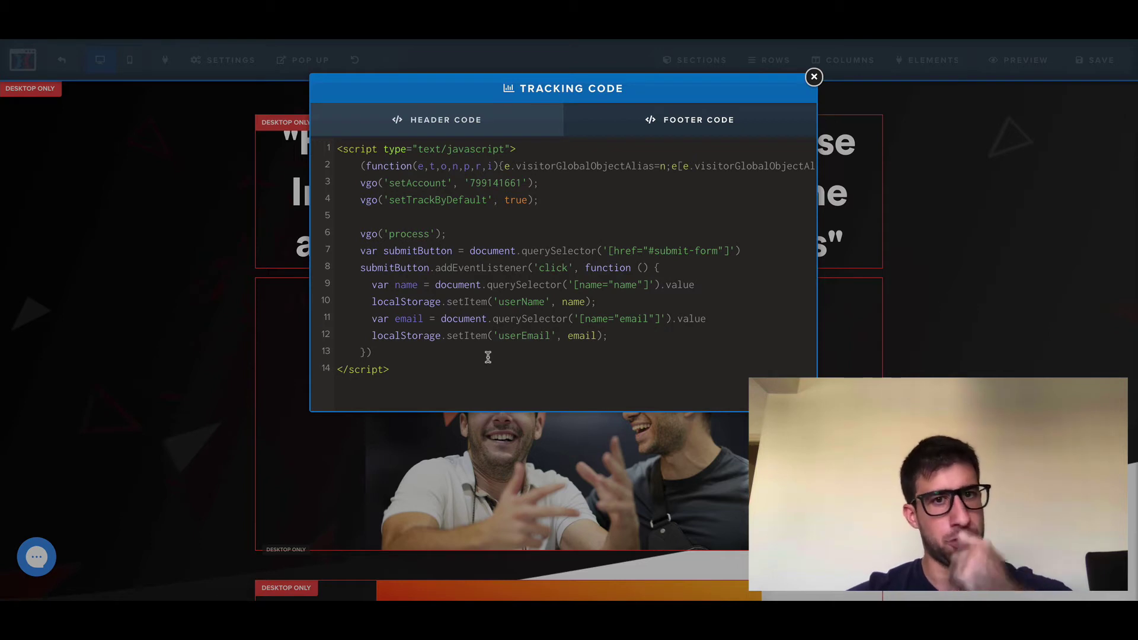
{"action": "left_click_drag", "start_coordinate": [447, 234], "coordinate": [338, 168]}
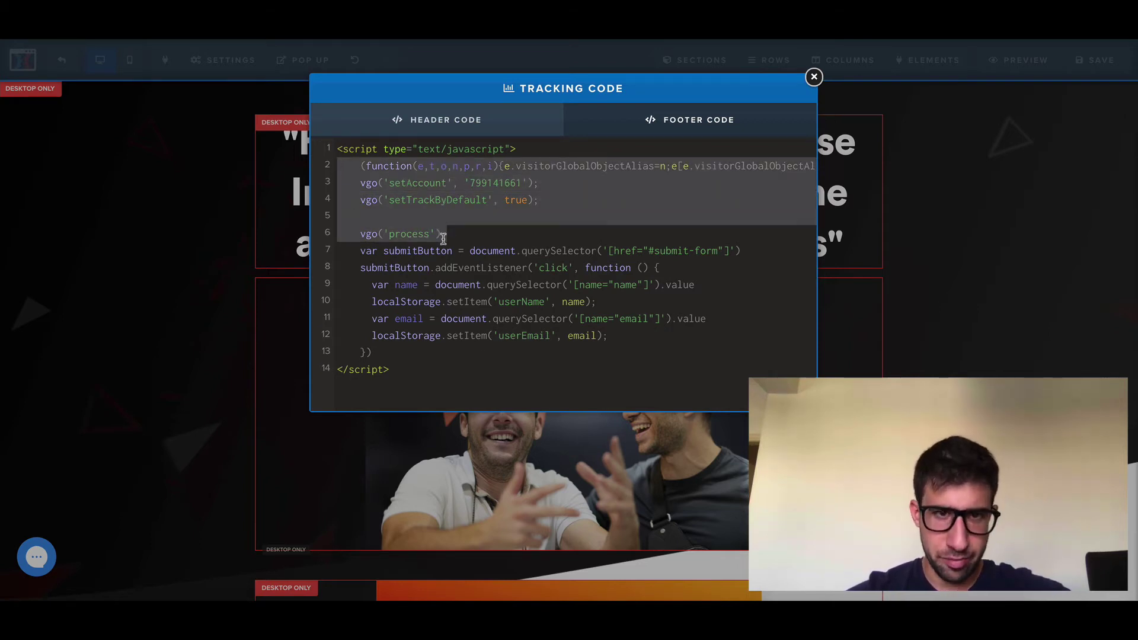
{"action": "left_click", "coordinate": [440, 367]}
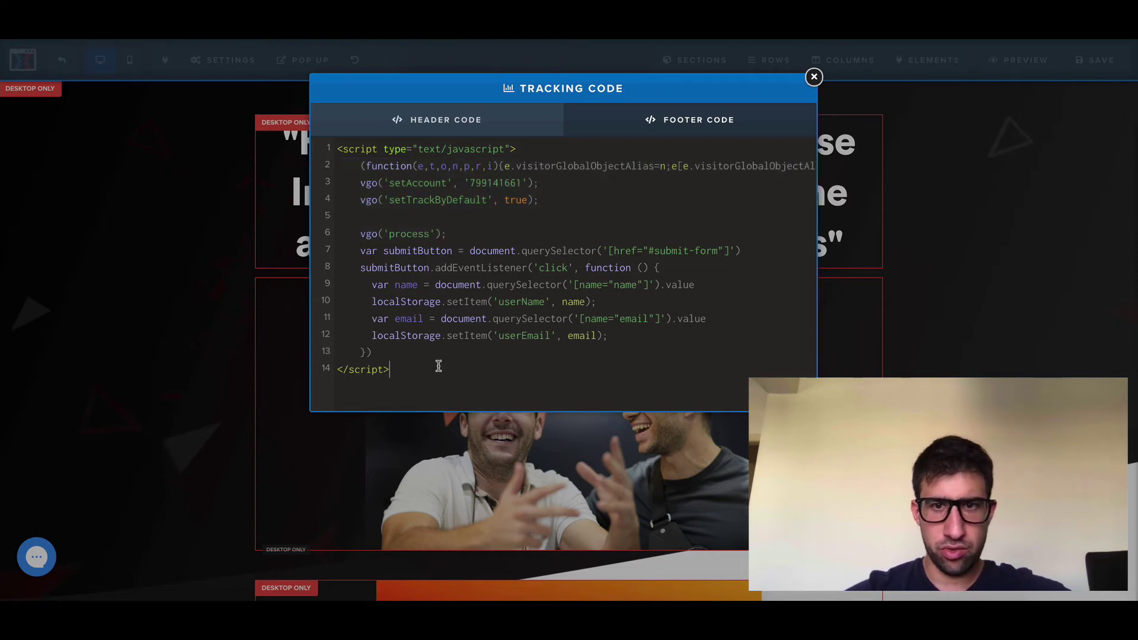
{"action": "left_click_drag", "start_coordinate": [357, 249], "coordinate": [407, 347]}
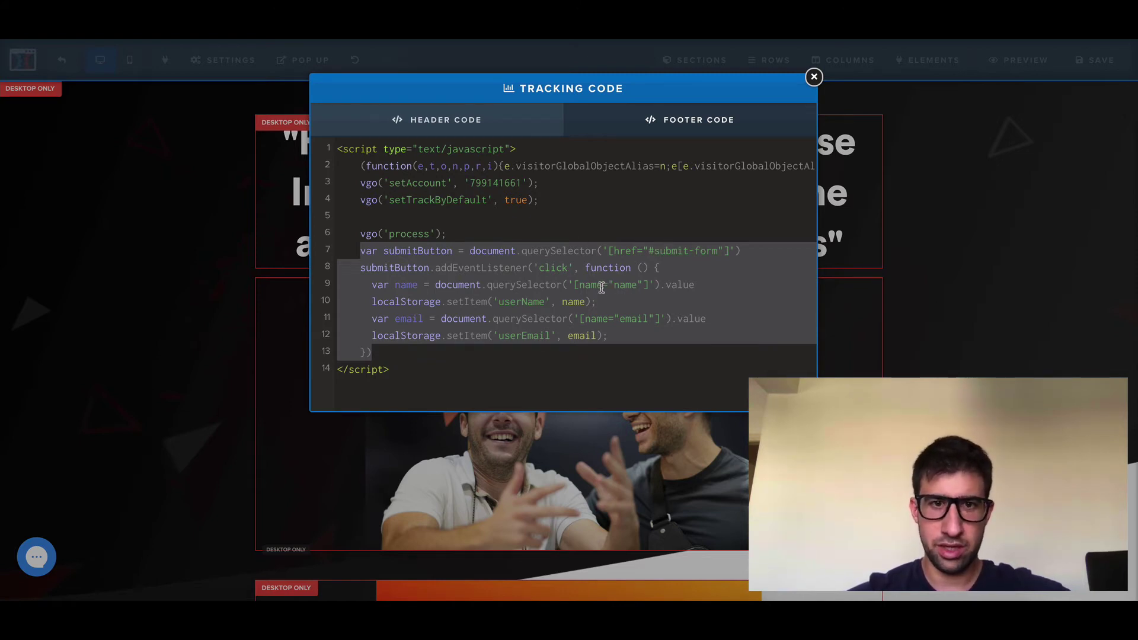
{"action": "left_click", "coordinate": [611, 284]}
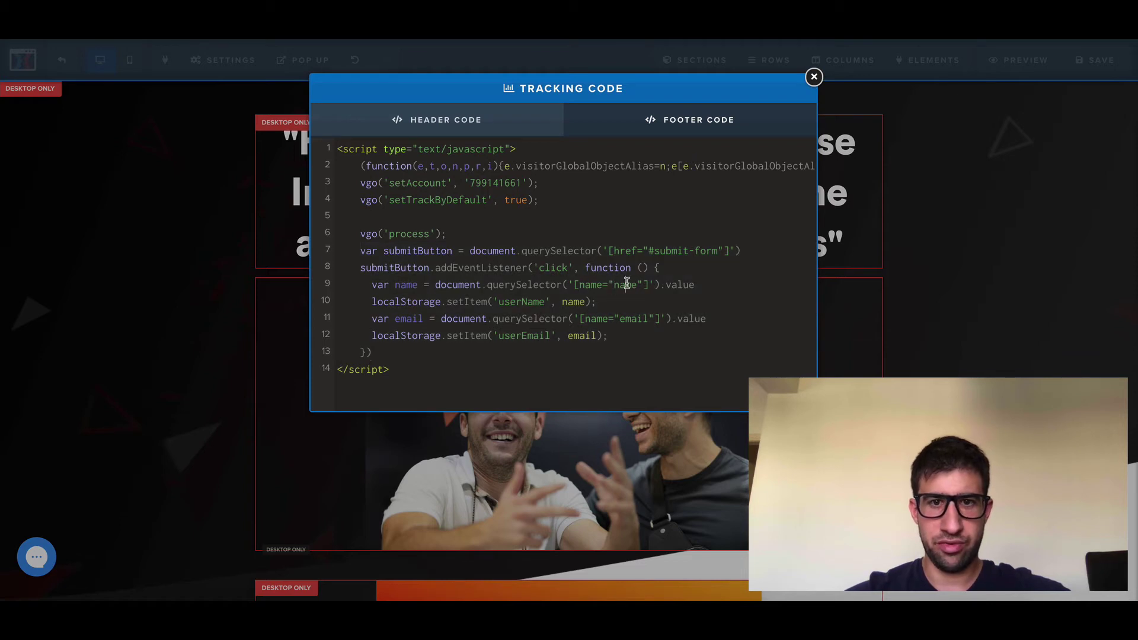
{"action": "double_click", "coordinate": [625, 284]}
{"action": "left_click", "coordinate": [637, 320]}
{"action": "double_click", "coordinate": [637, 319]}
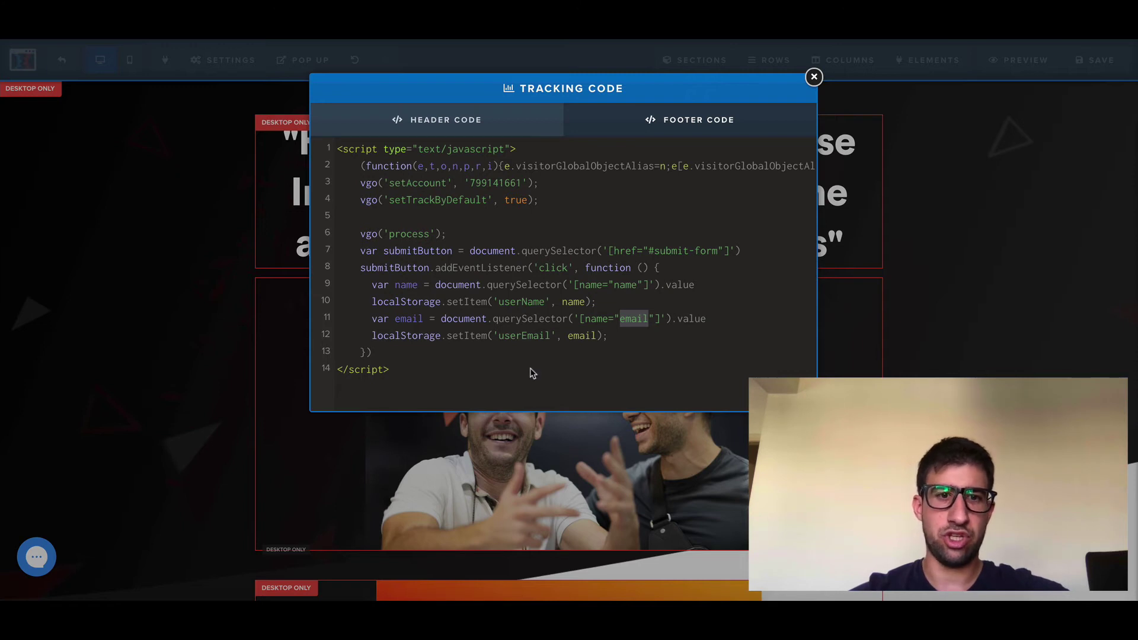
Step: Close the tracking code, exit the editor, and open the Calendar Page for editing
{"action": "left_click", "coordinate": [814, 77]}
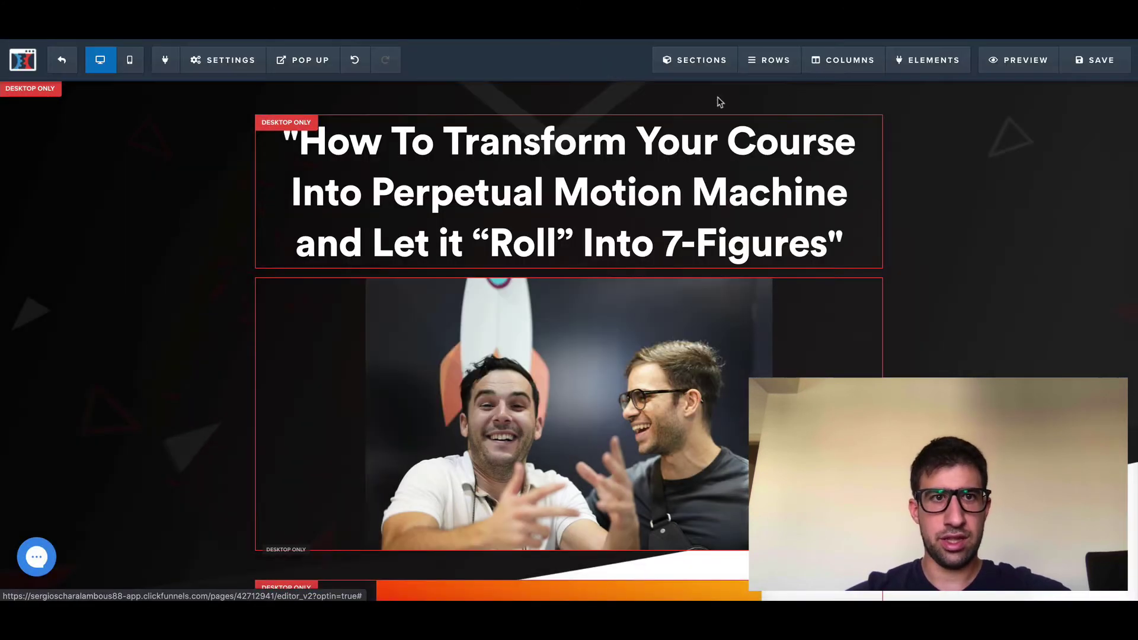
{"action": "left_click", "coordinate": [64, 62]}
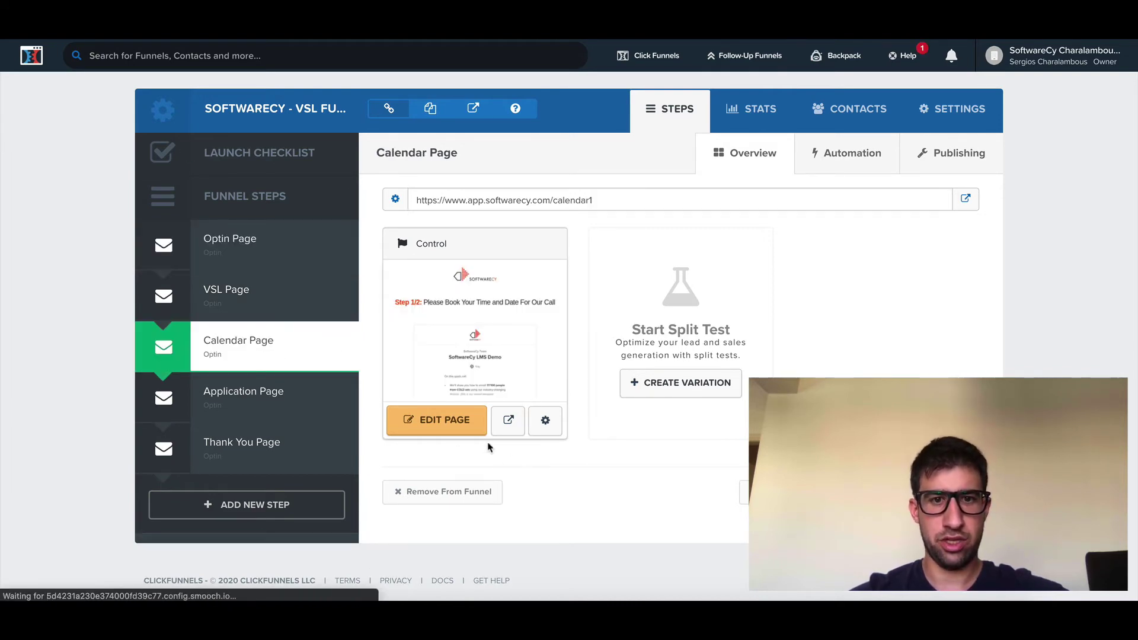
{"action": "left_click", "coordinate": [460, 430]}
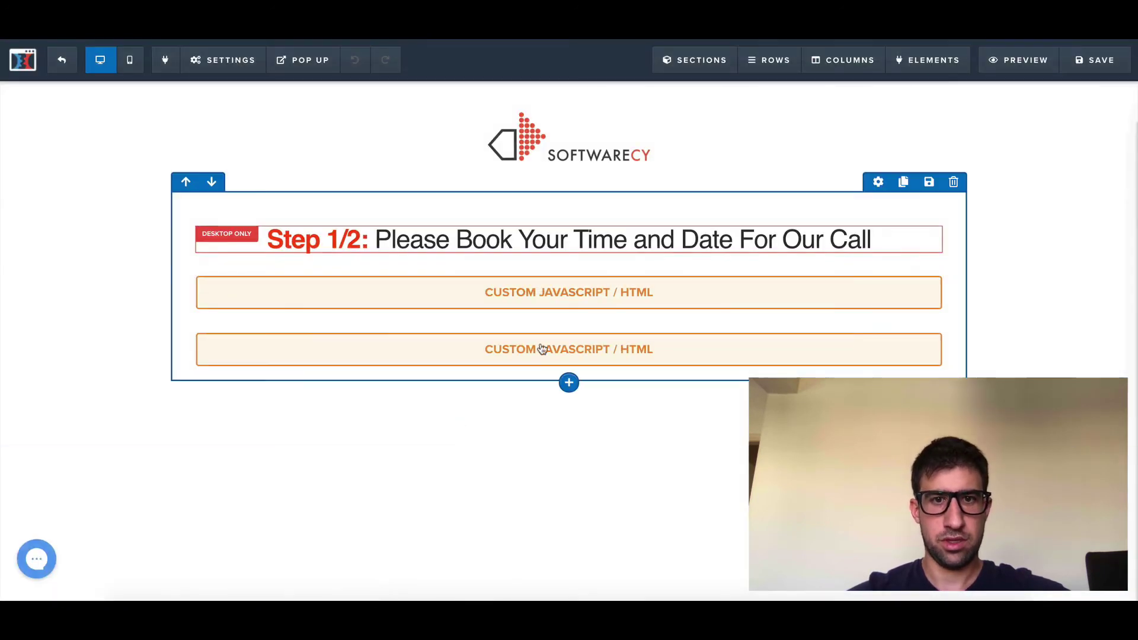
Step: Inspect the first custom block's Calendly embed code, then select the second custom code block
{"action": "left_click", "coordinate": [590, 299]}
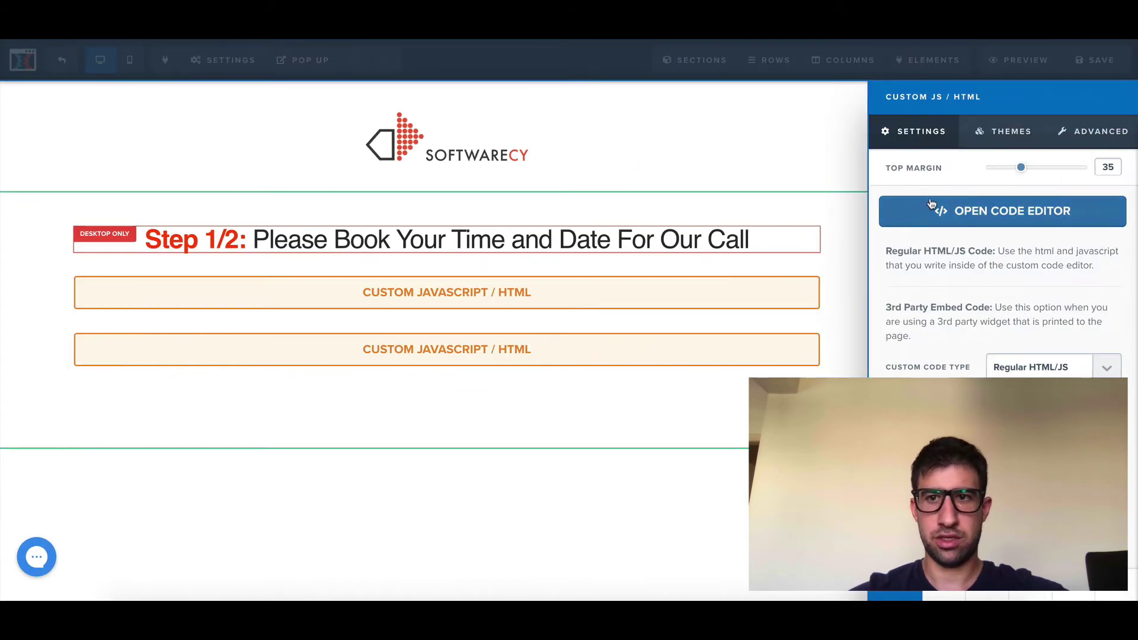
{"action": "left_click", "coordinate": [931, 218]}
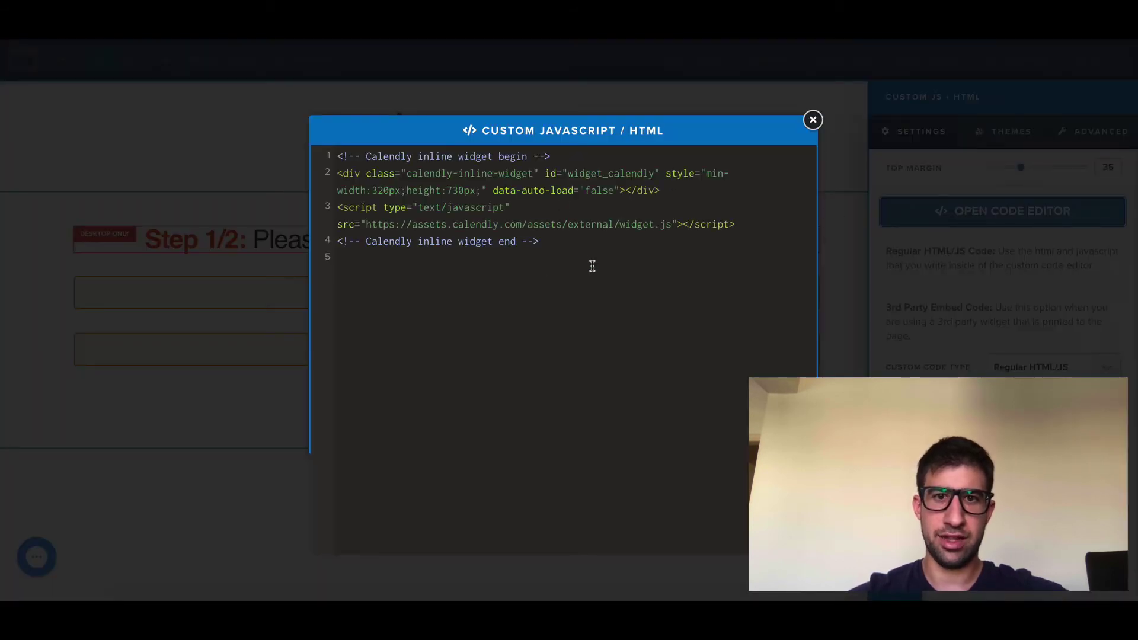
{"action": "left_click", "coordinate": [812, 120]}
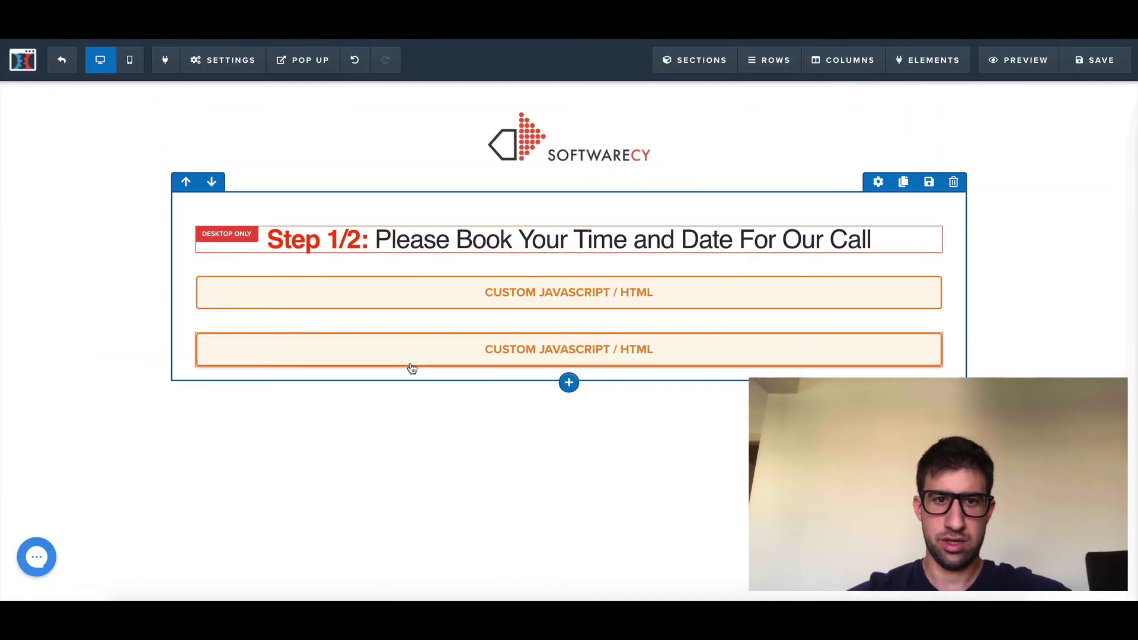
{"action": "left_click", "coordinate": [491, 353]}
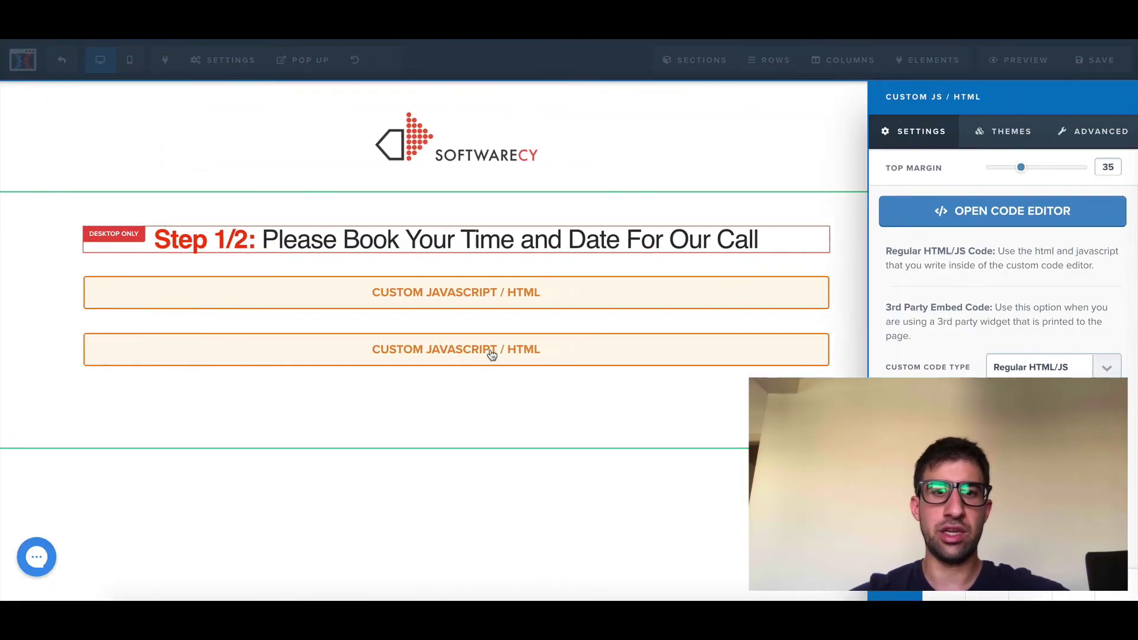
Step: Review the second block's Calendly.initInlineWidget prefill code and its event URL on line 6
{"action": "left_click", "coordinate": [956, 223]}
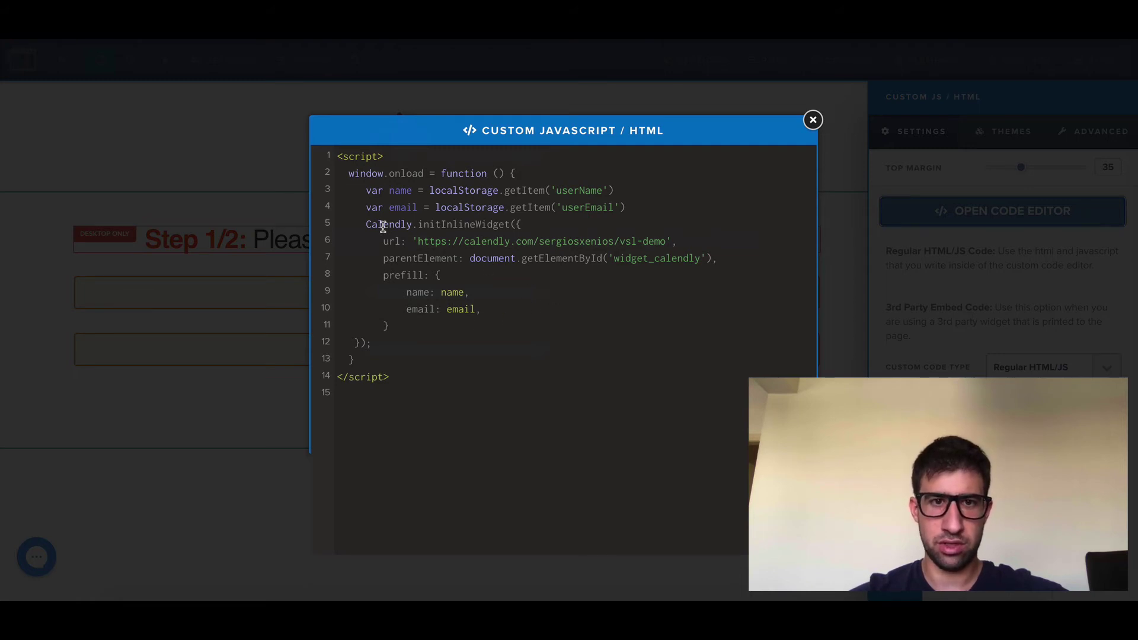
{"action": "left_click_drag", "start_coordinate": [381, 224], "coordinate": [478, 320]}
{"action": "left_click", "coordinate": [505, 309]}
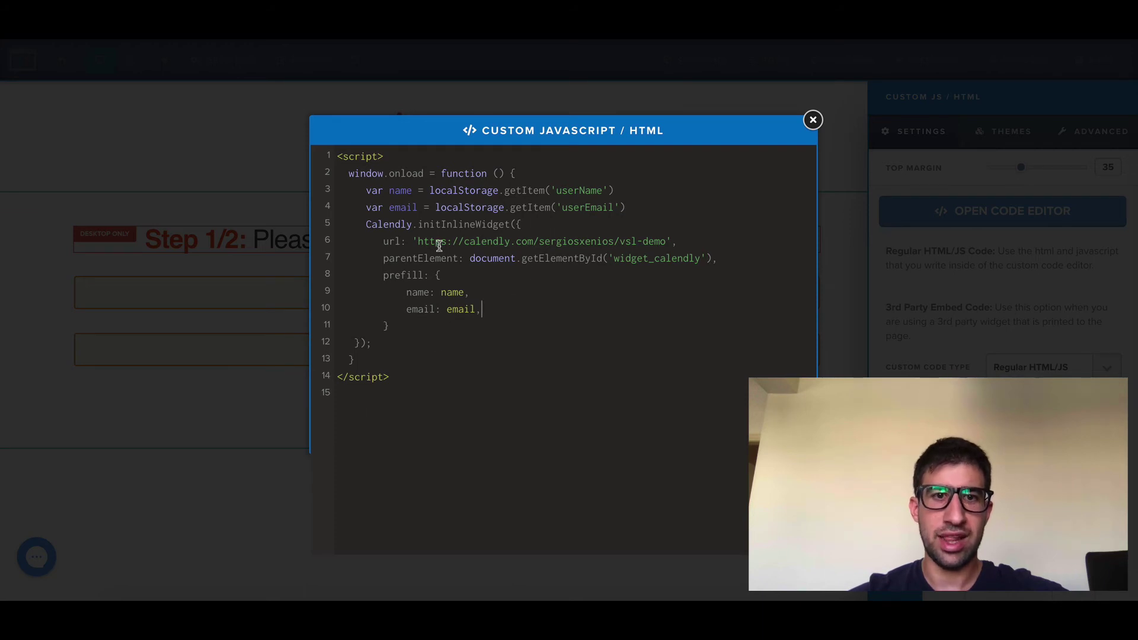
{"action": "left_click_drag", "start_coordinate": [419, 241], "coordinate": [665, 245]}
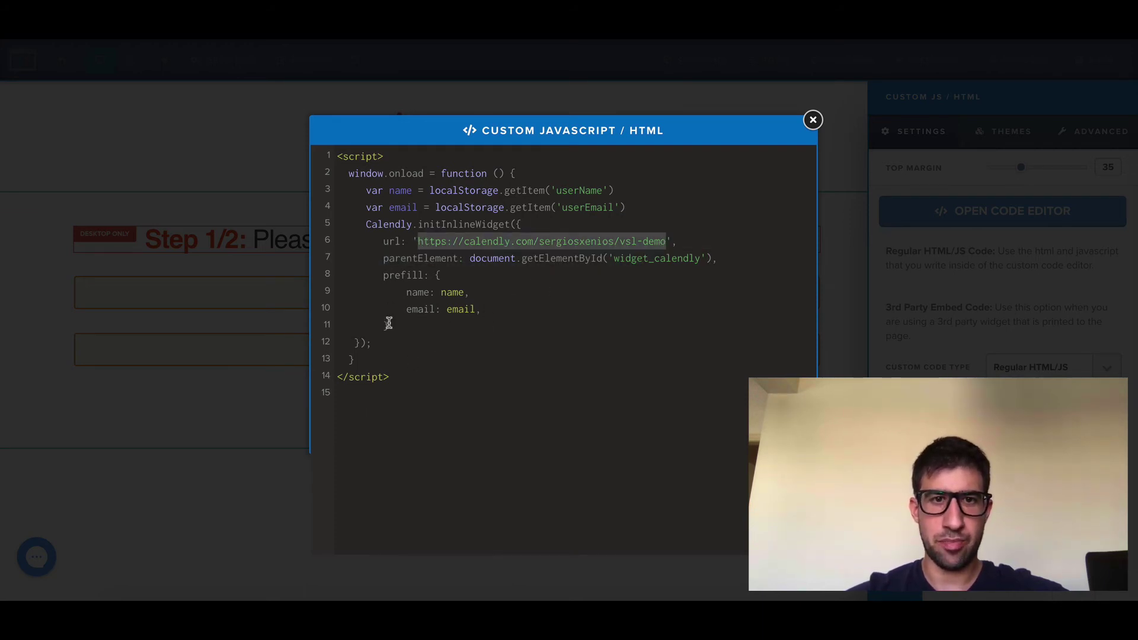
{"action": "left_click", "coordinate": [812, 120]}
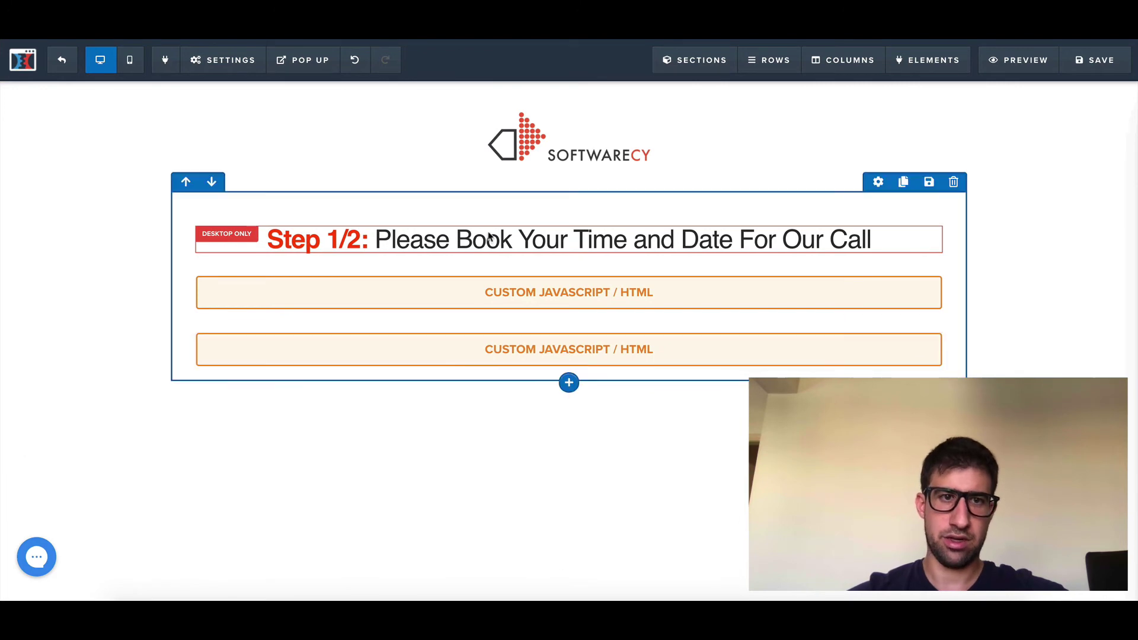
Step: Leave the Calendar Page editor without saving and open the Application Page for editing
{"action": "left_click", "coordinate": [61, 60]}
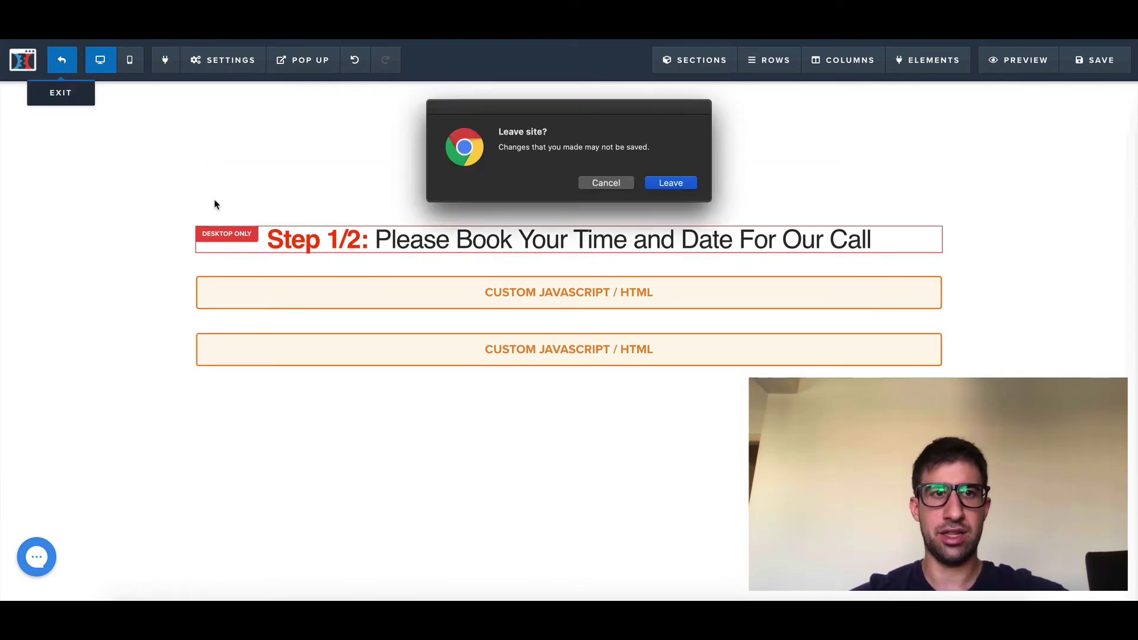
{"action": "left_click", "coordinate": [673, 183]}
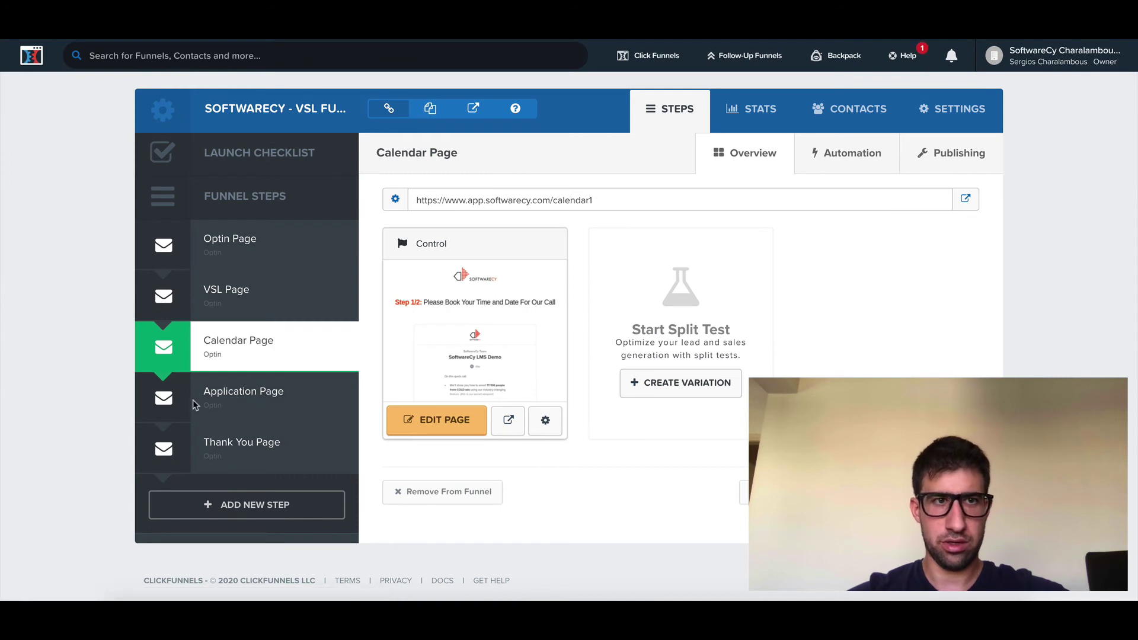
{"action": "left_click", "coordinate": [214, 404]}
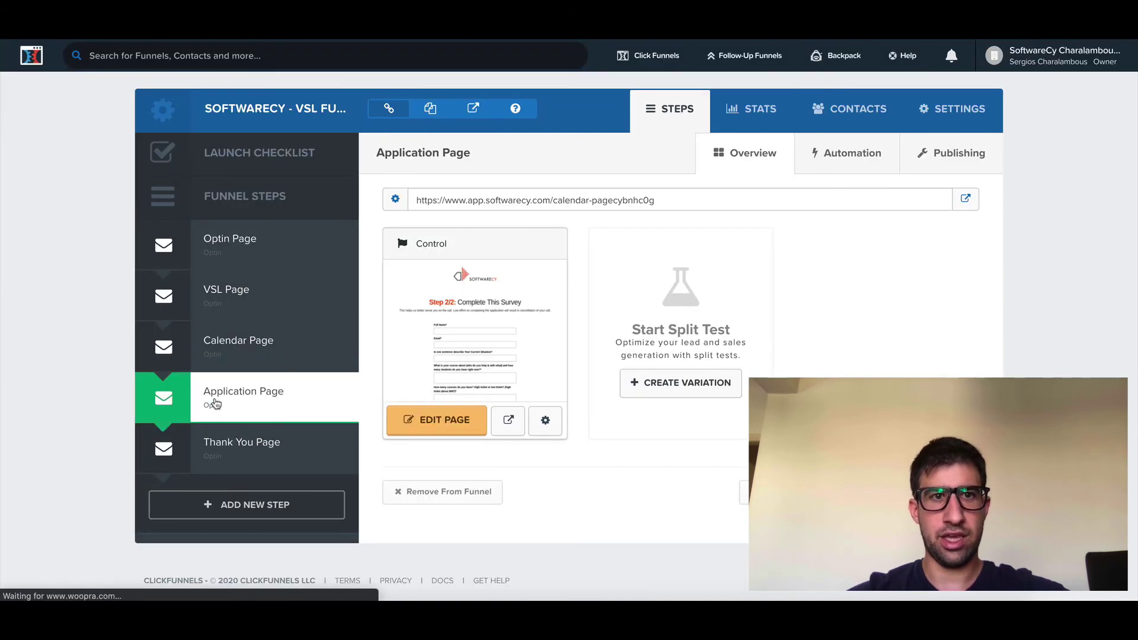
{"action": "left_click", "coordinate": [439, 421]}
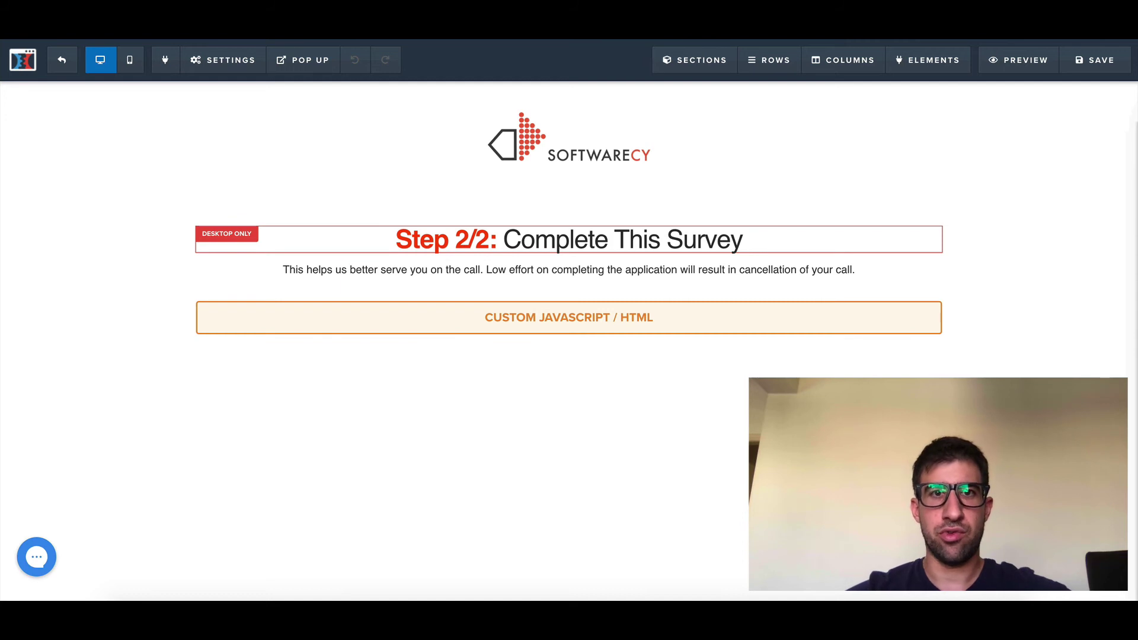
Step: Load calendly.com in a new browser tab and go to the My Account dashboard
{"action": "key", "text": "super+t"}
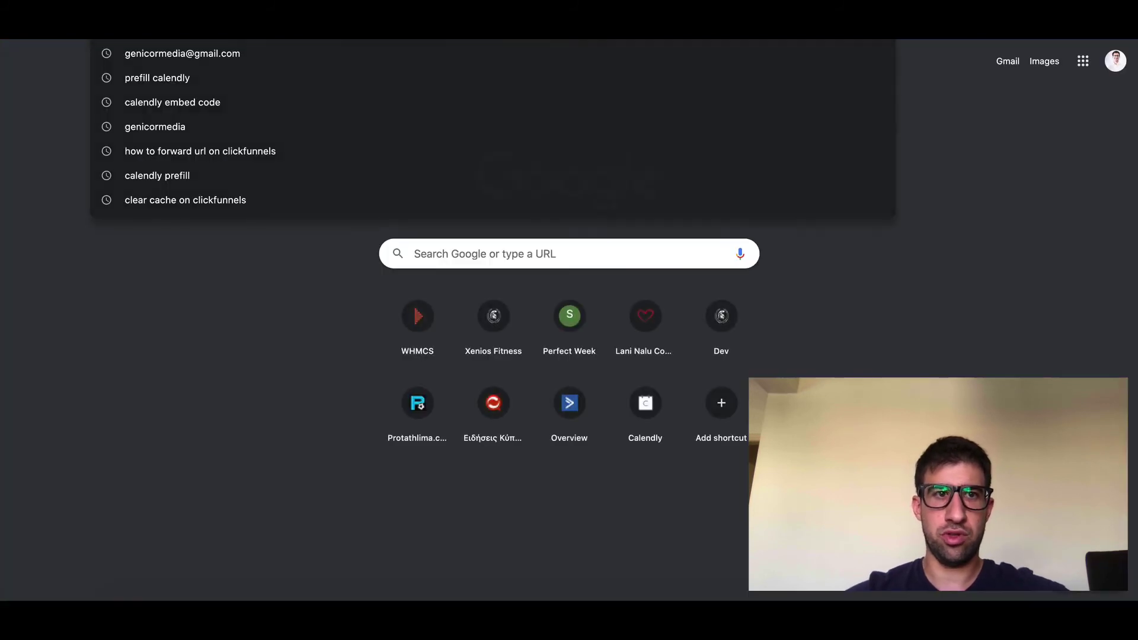
{"action": "type", "text": "calendly.com"}
{"action": "key", "text": "Return"}
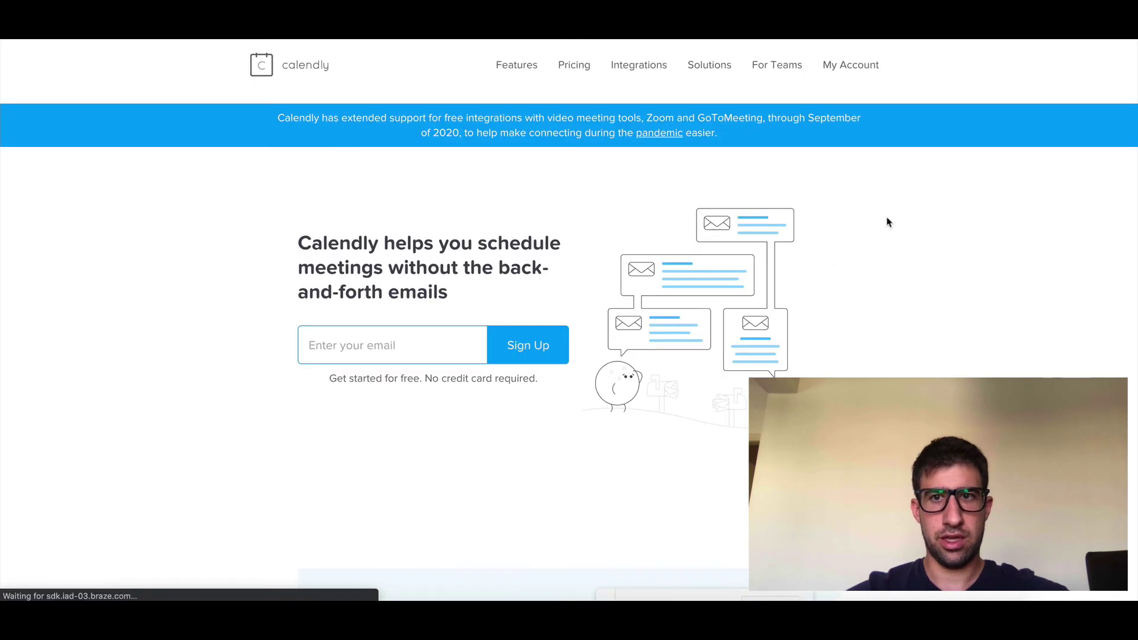
{"action": "left_click", "coordinate": [851, 73]}
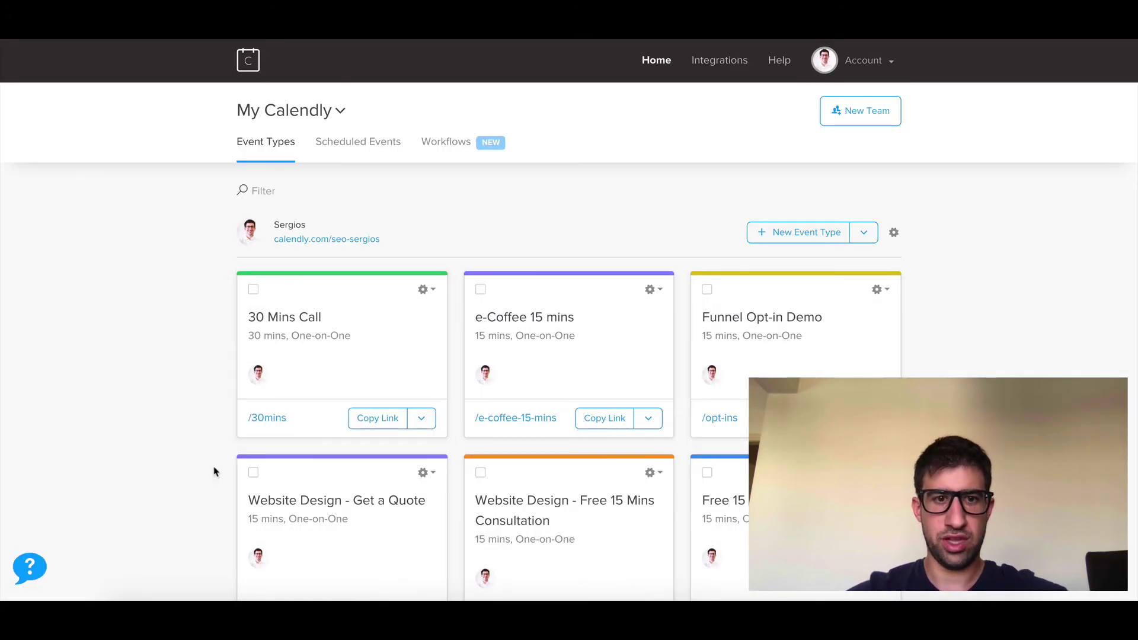
Step: Edit the SoftwareCy LMS Demo event and expand its Confirmation Page redirect settings
{"action": "scroll", "coordinate": [198, 484], "scroll_direction": "down", "scroll_amount": 14}
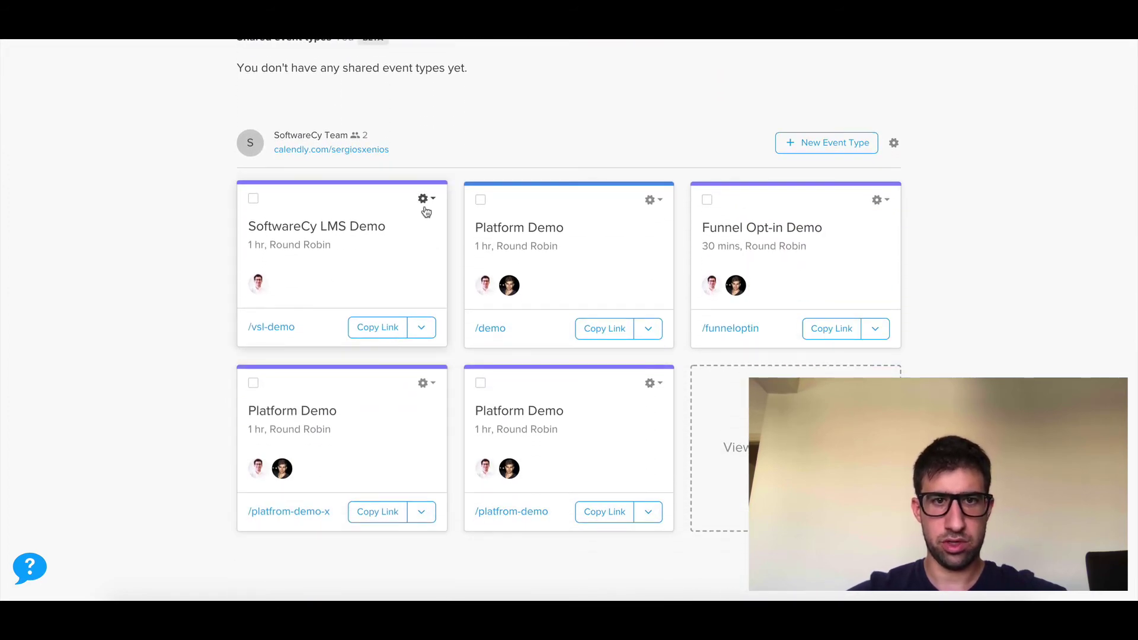
{"action": "left_click", "coordinate": [424, 200]}
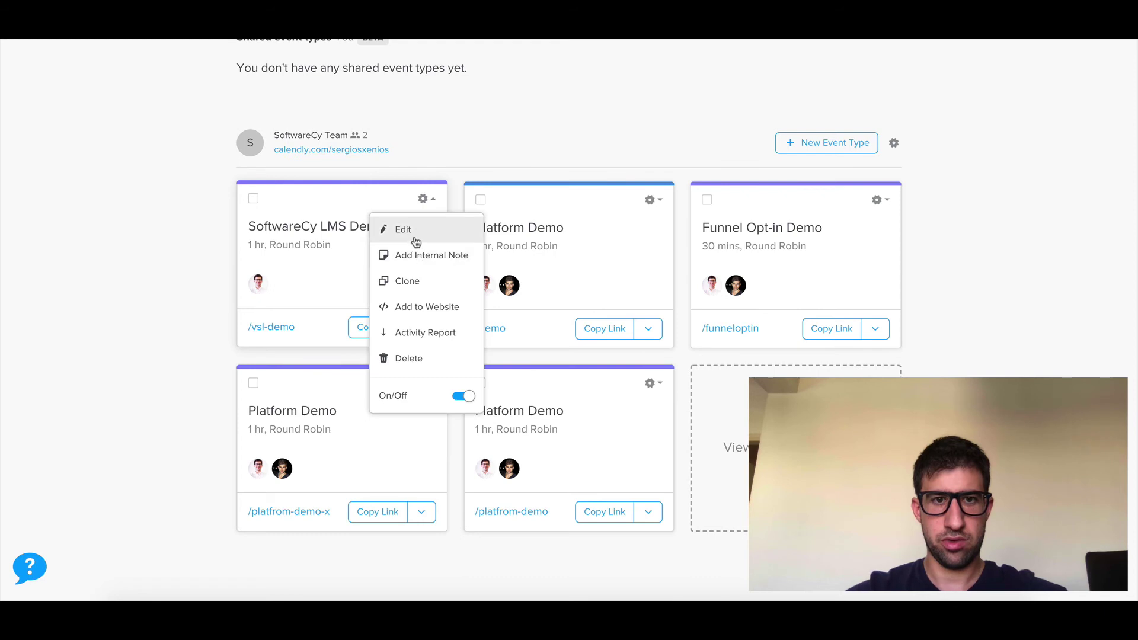
{"action": "left_click", "coordinate": [415, 241]}
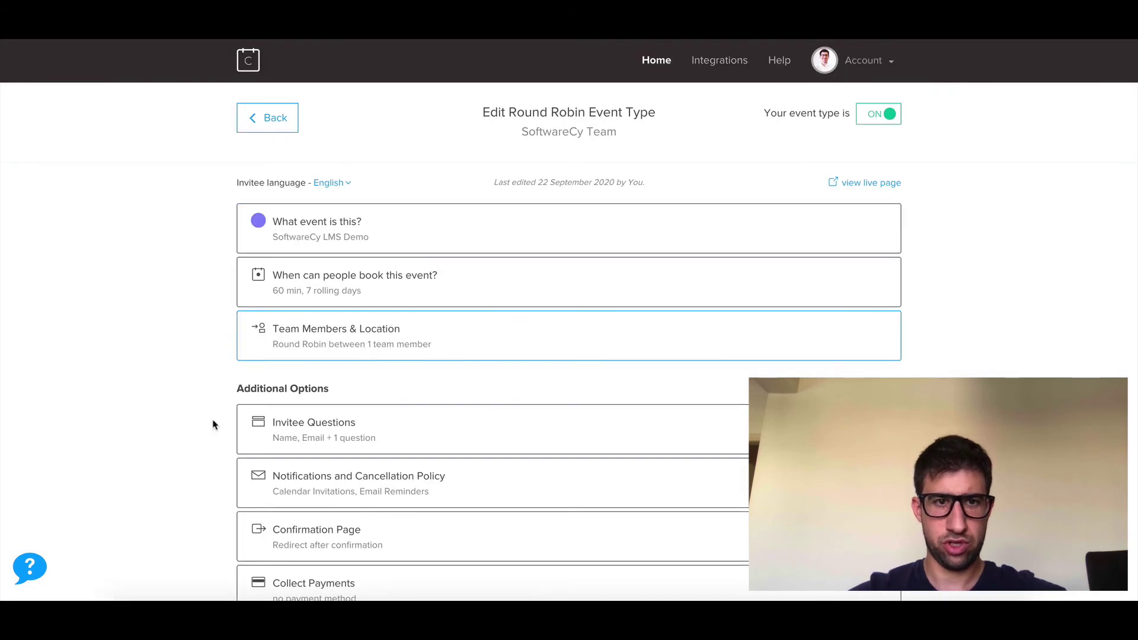
{"action": "scroll", "coordinate": [178, 486], "scroll_direction": "down", "scroll_amount": 1}
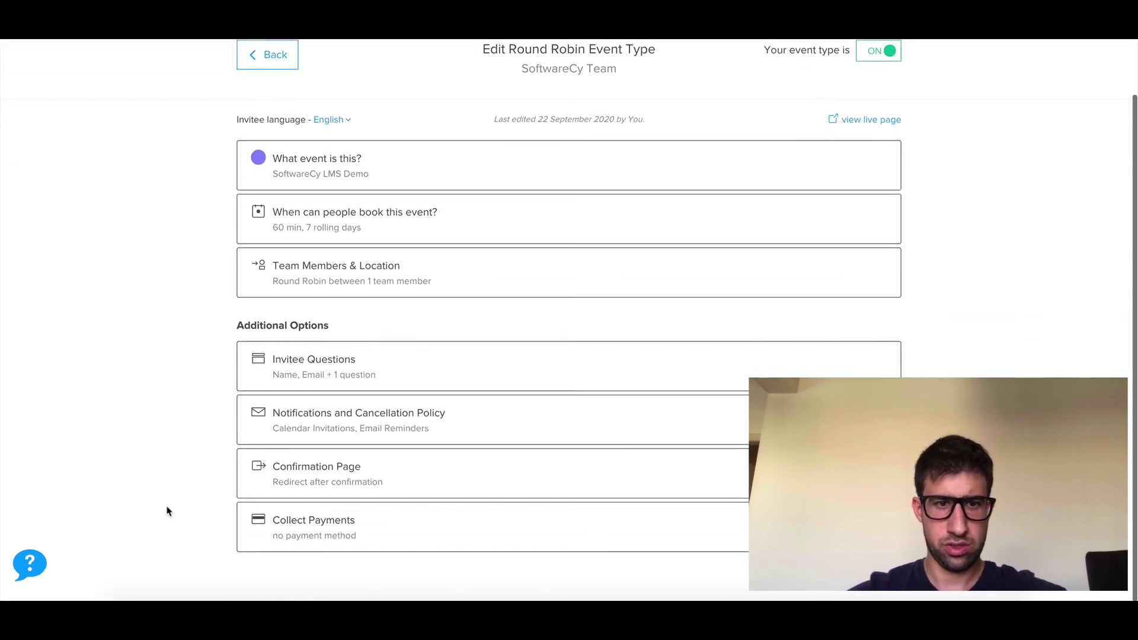
{"action": "left_click", "coordinate": [343, 483]}
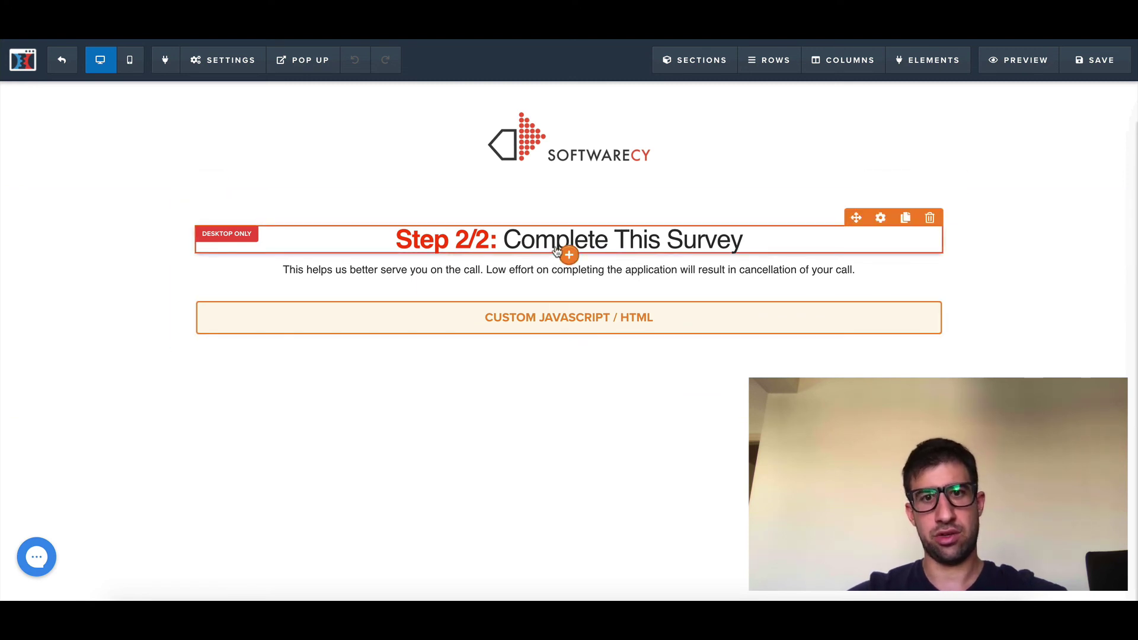
{"action": "left_click", "coordinate": [244, 65]}
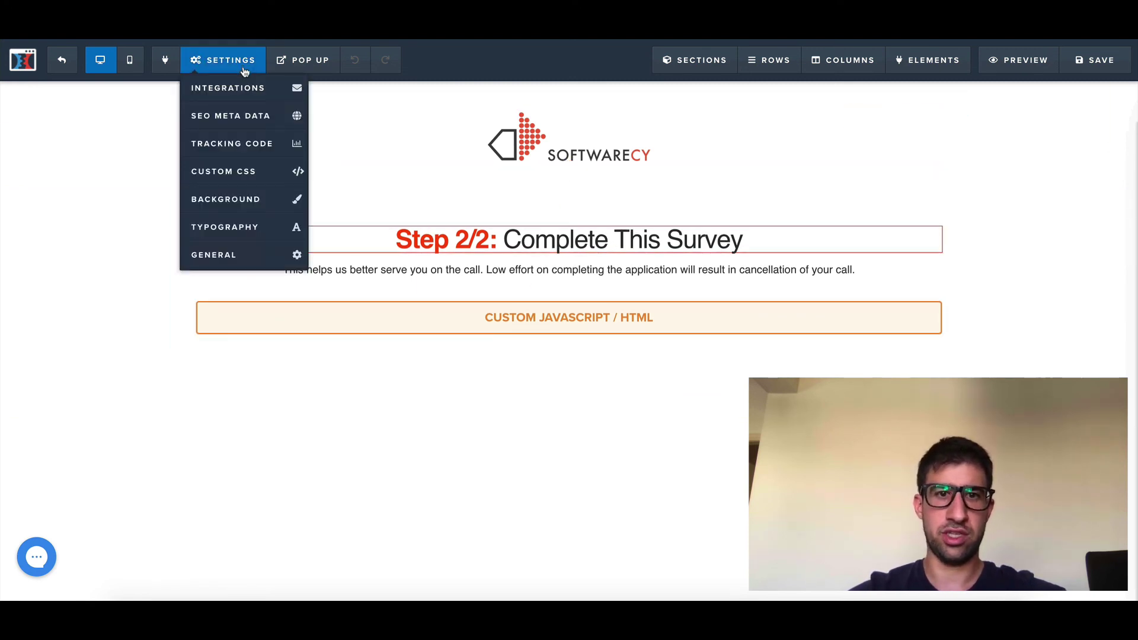
{"action": "left_click", "coordinate": [486, 317]}
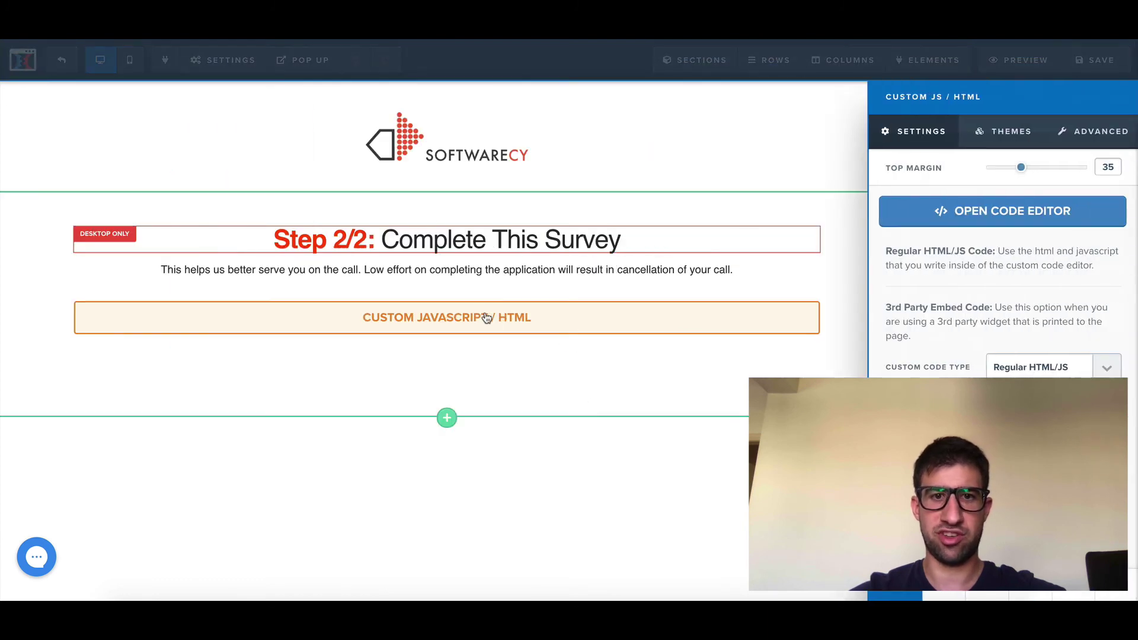
{"action": "left_click", "coordinate": [995, 215]}
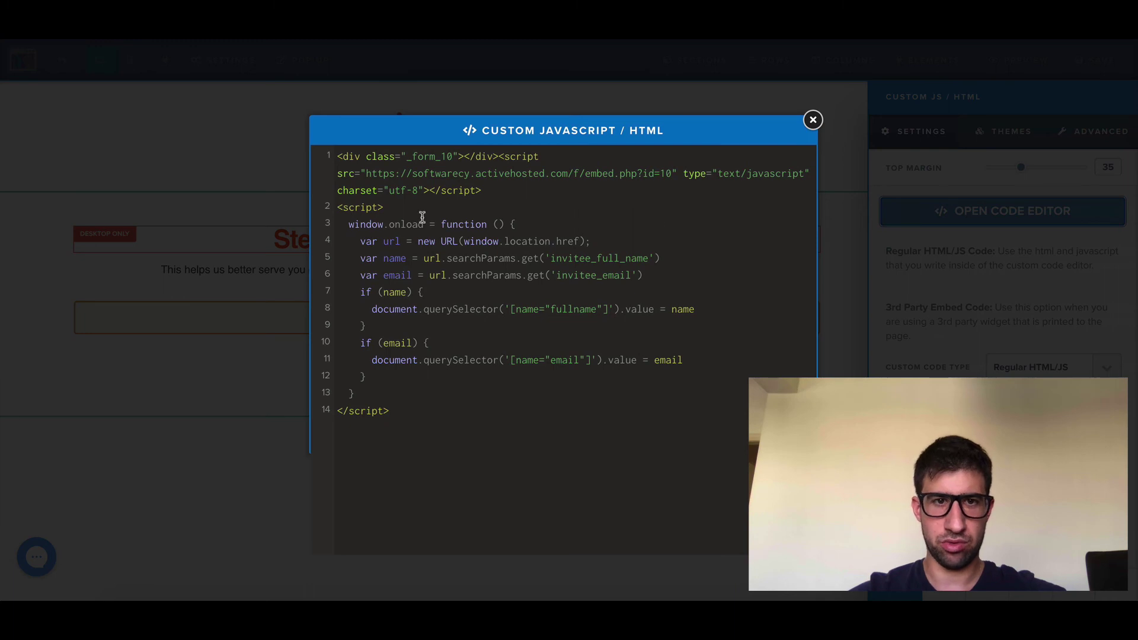
{"action": "left_click_drag", "start_coordinate": [495, 192], "coordinate": [333, 157]}
{"action": "left_click_drag", "start_coordinate": [391, 410], "coordinate": [333, 217]}
{"action": "left_click", "coordinate": [459, 416]}
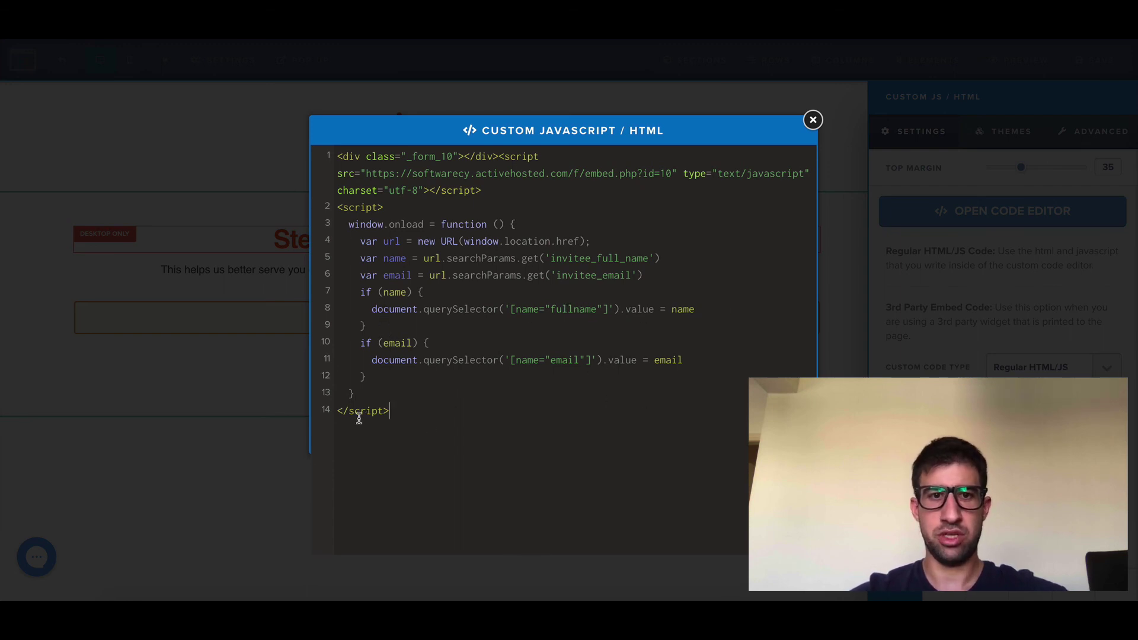
{"action": "left_click", "coordinate": [236, 519]}
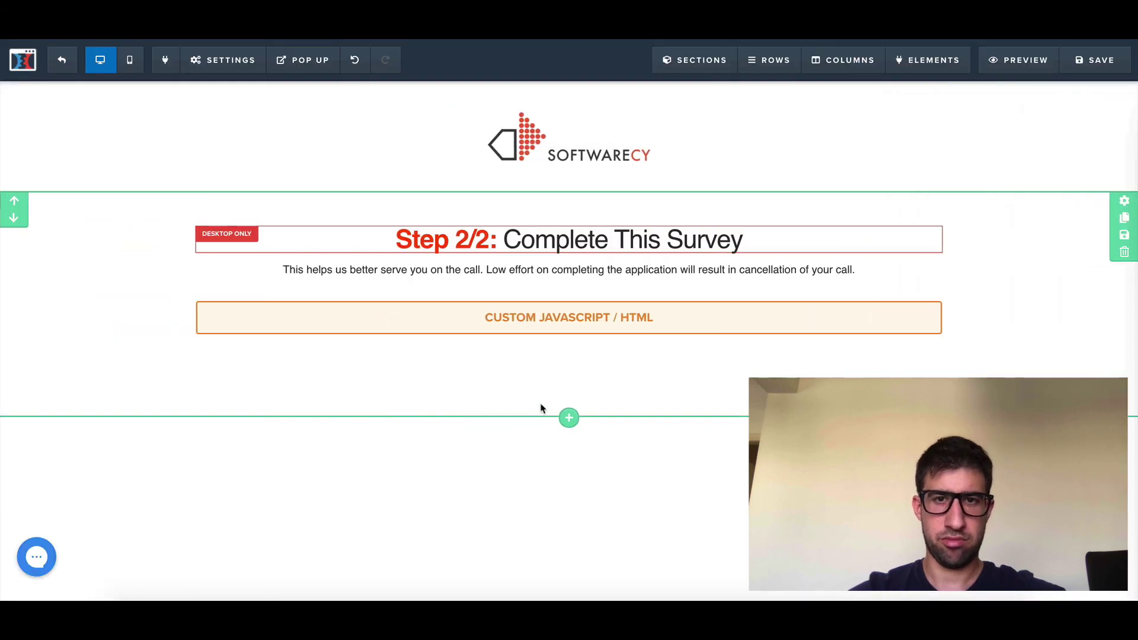